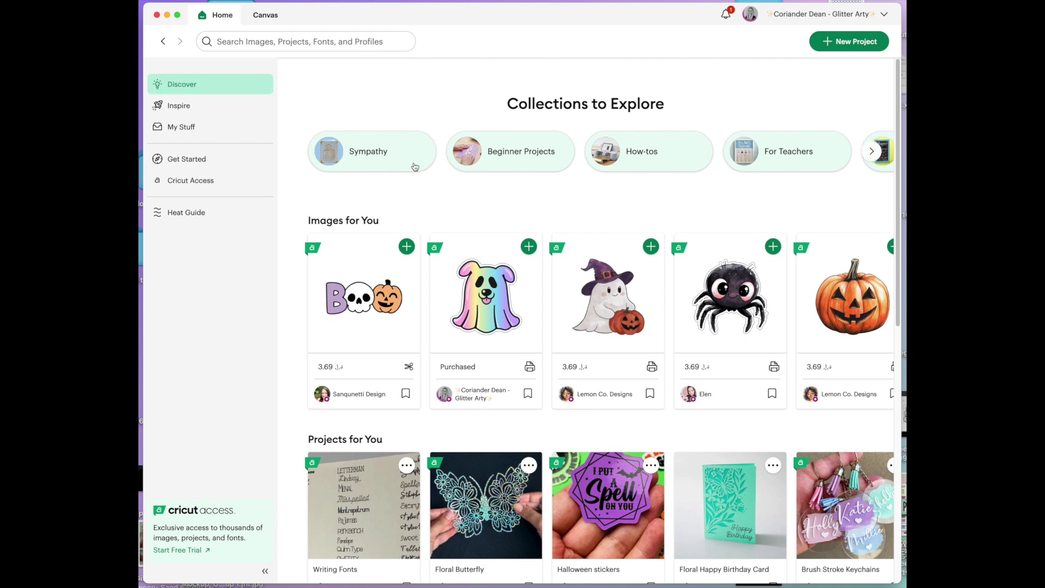
Step: Browse more Discover collections, check notifications, then go to the account's profile page
left_click(871, 155)
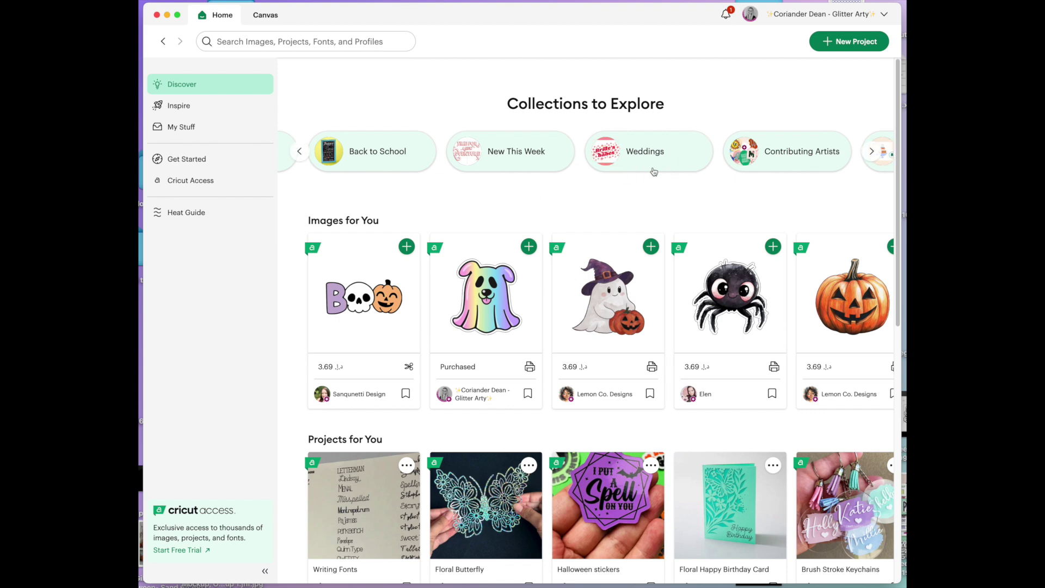
left_click(871, 153)
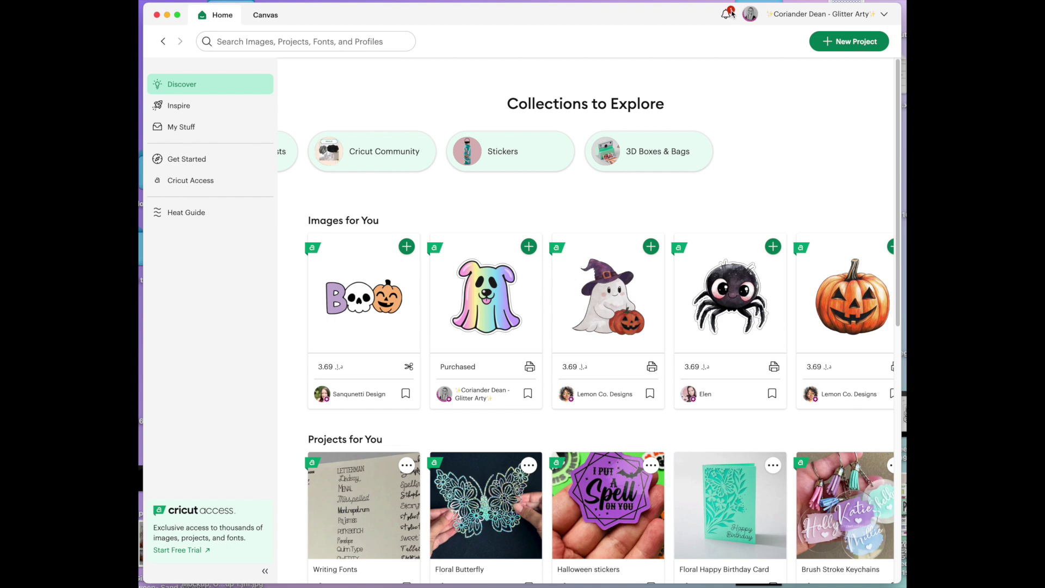
left_click(727, 15)
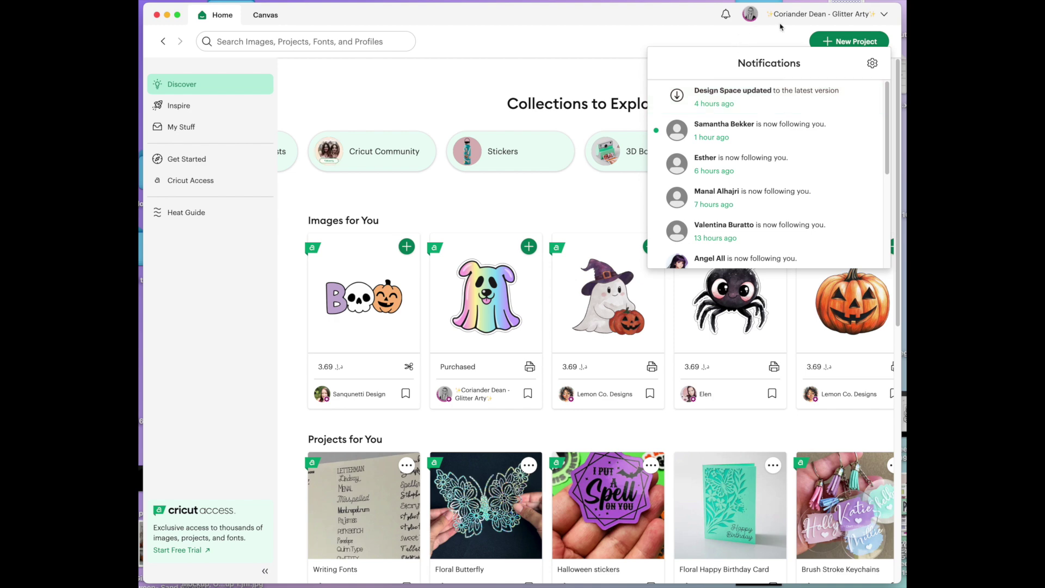
left_click(814, 16)
left_click(810, 16)
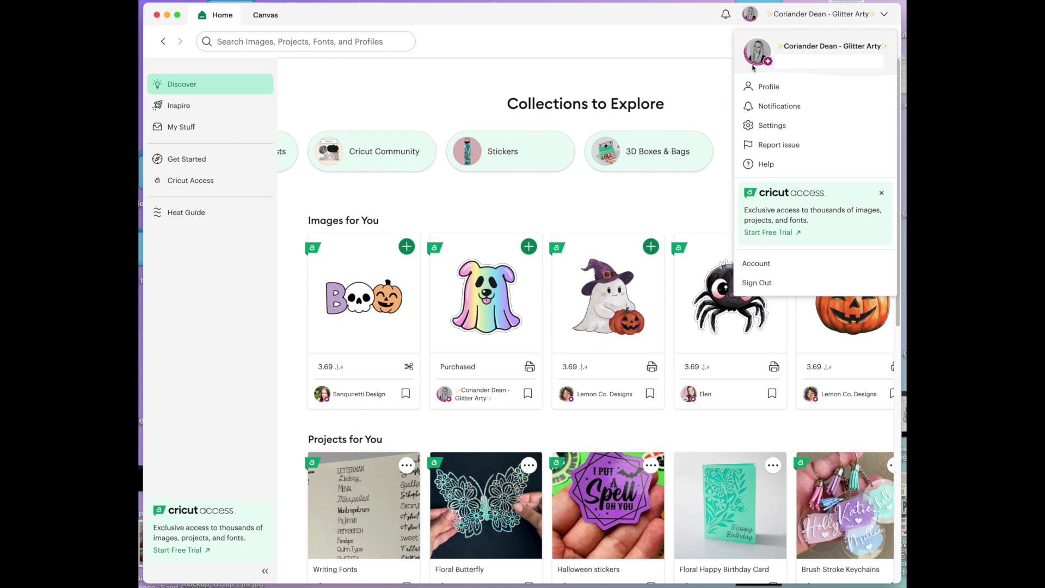
left_click(773, 87)
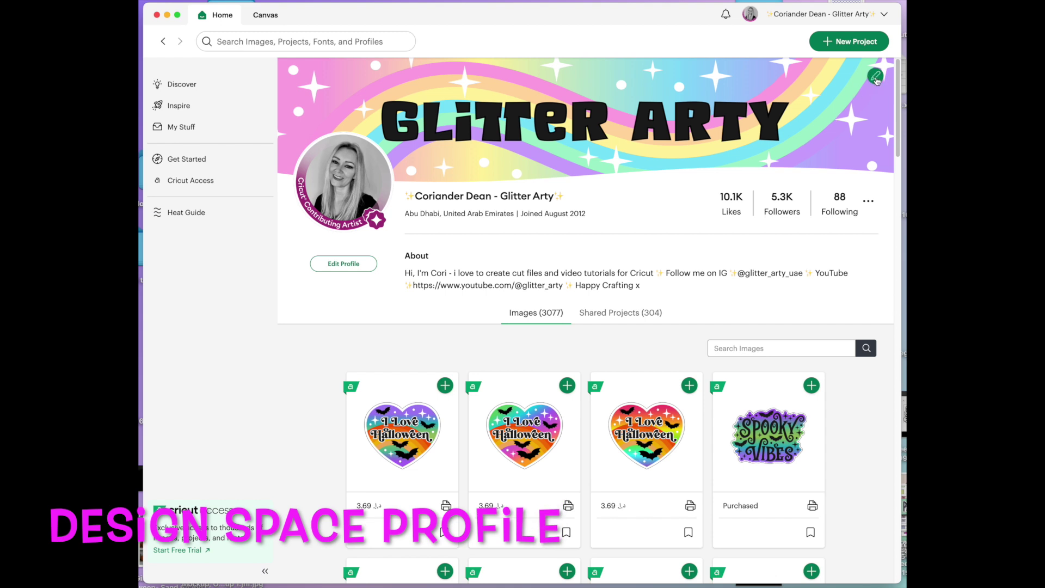
Step: Switch the profile to its 304 Shared Projects, scroll through them, and open the profile options menu
mouse_move(352, 192)
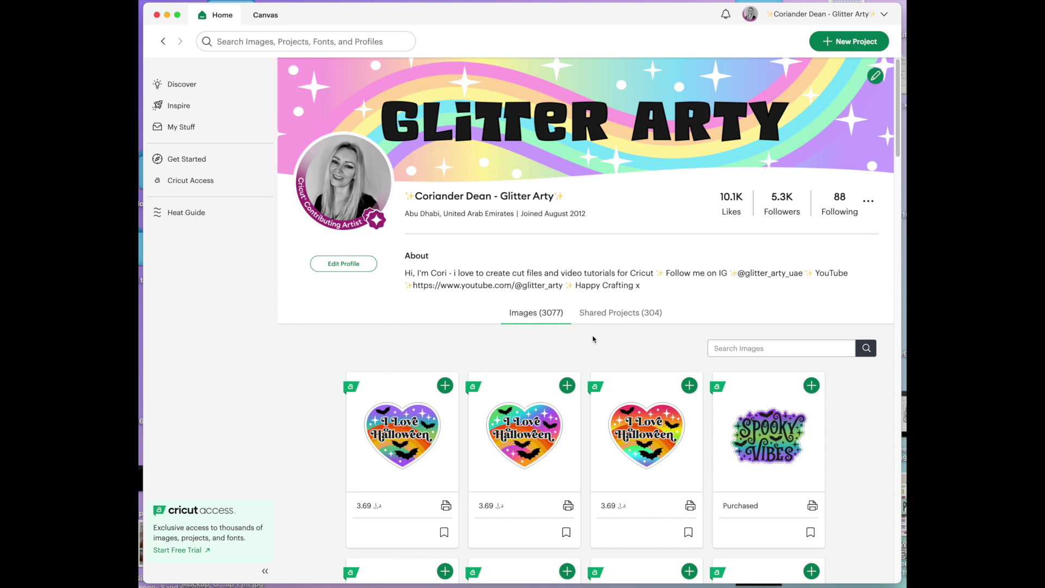
scroll(567, 337, "down", 1)
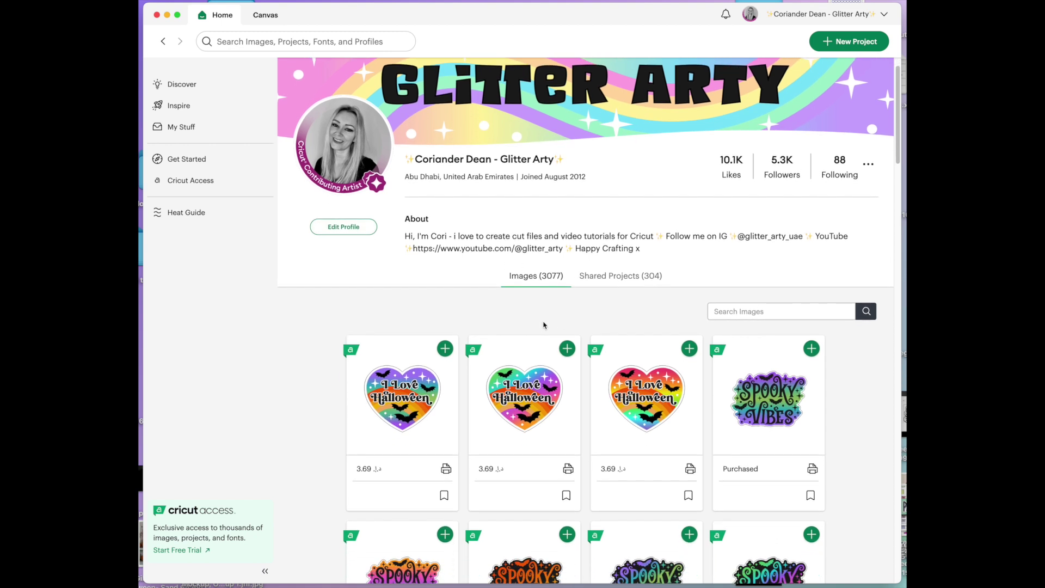
scroll(550, 330, "up", 1)
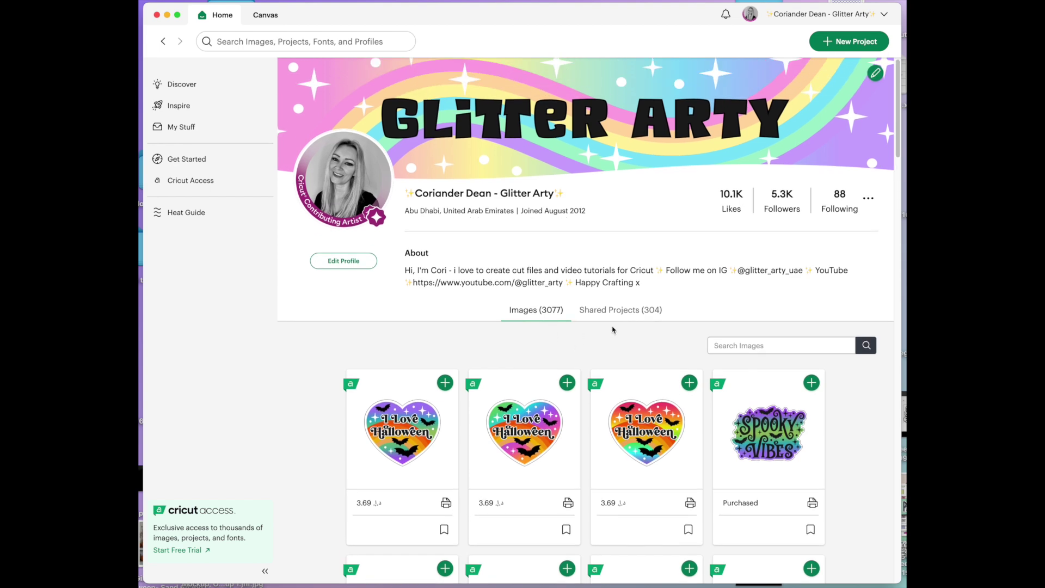
left_click(630, 314)
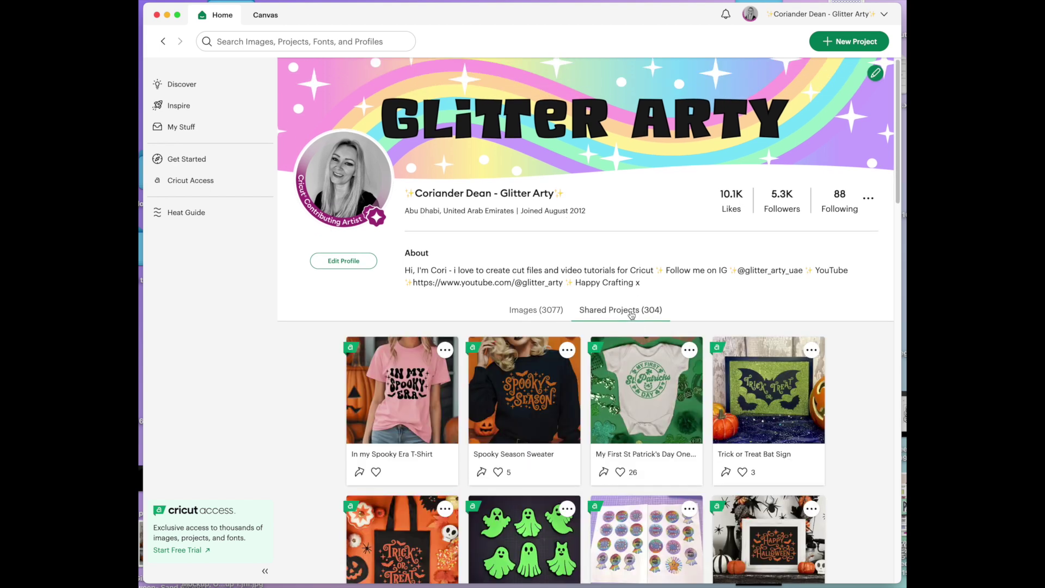
scroll(733, 316, "down", 6)
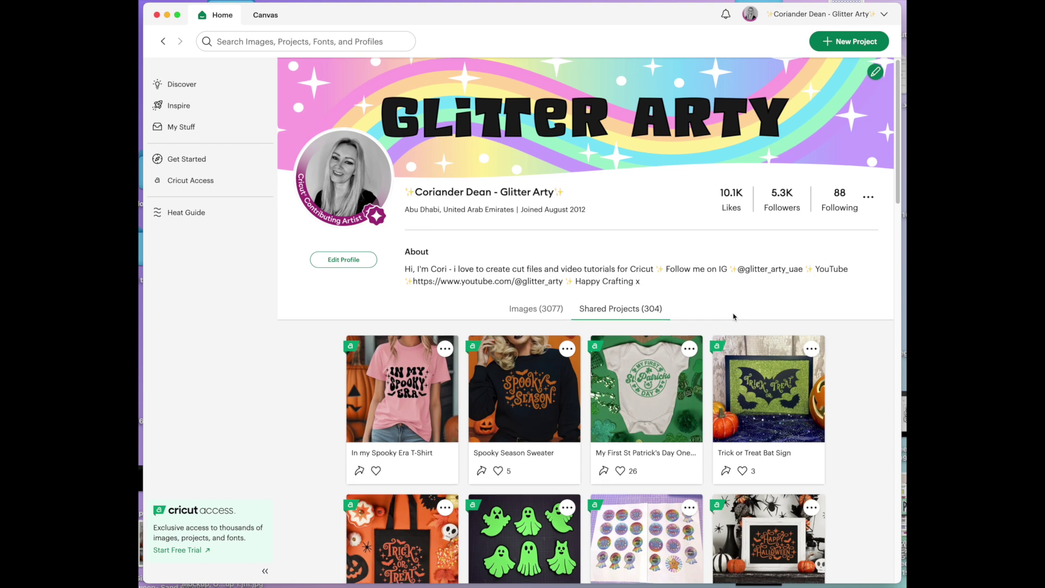
scroll(734, 315, "down", 2)
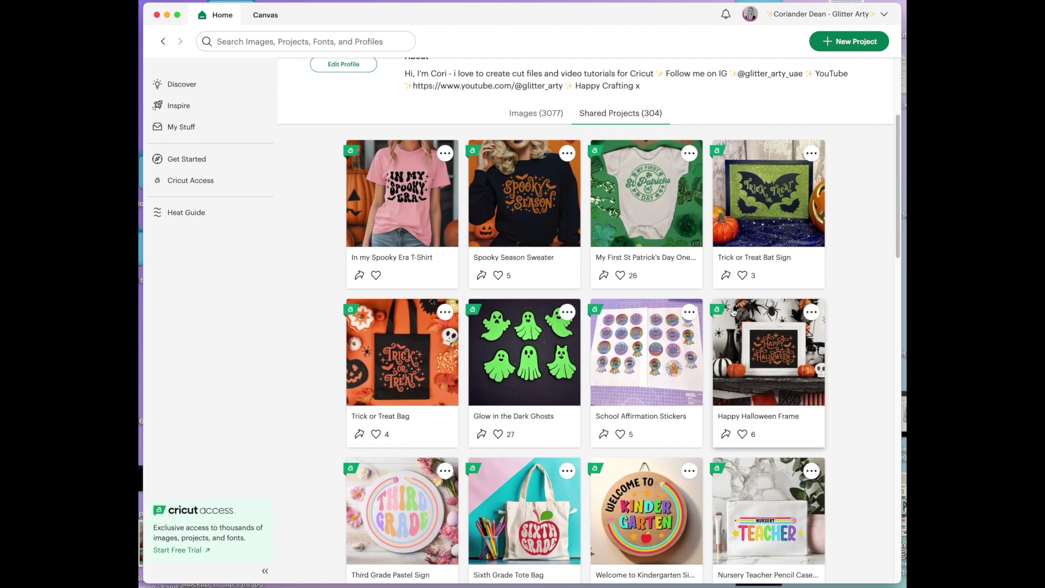
scroll(732, 311, "up", 7)
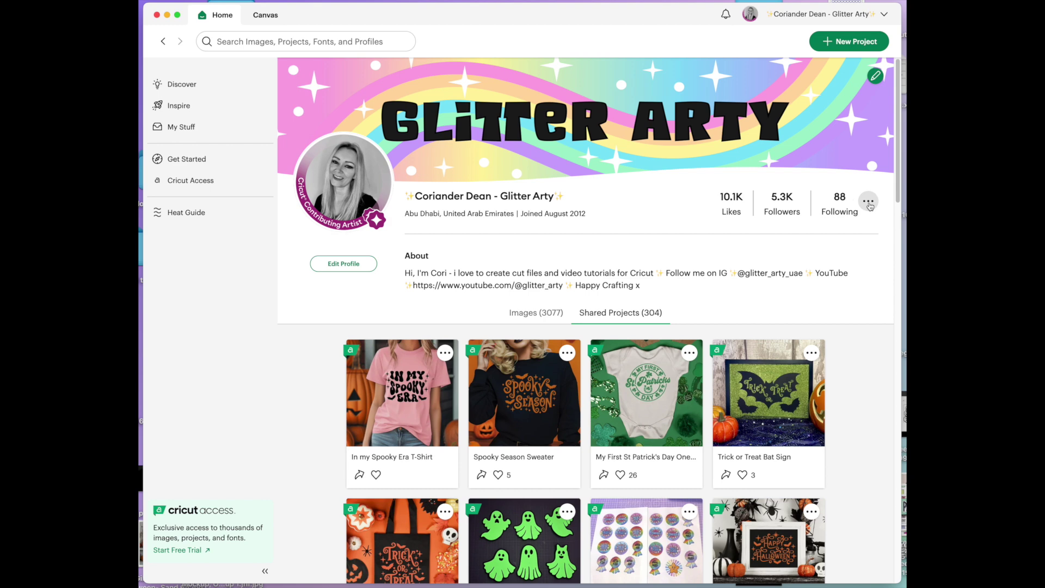
left_click(869, 205)
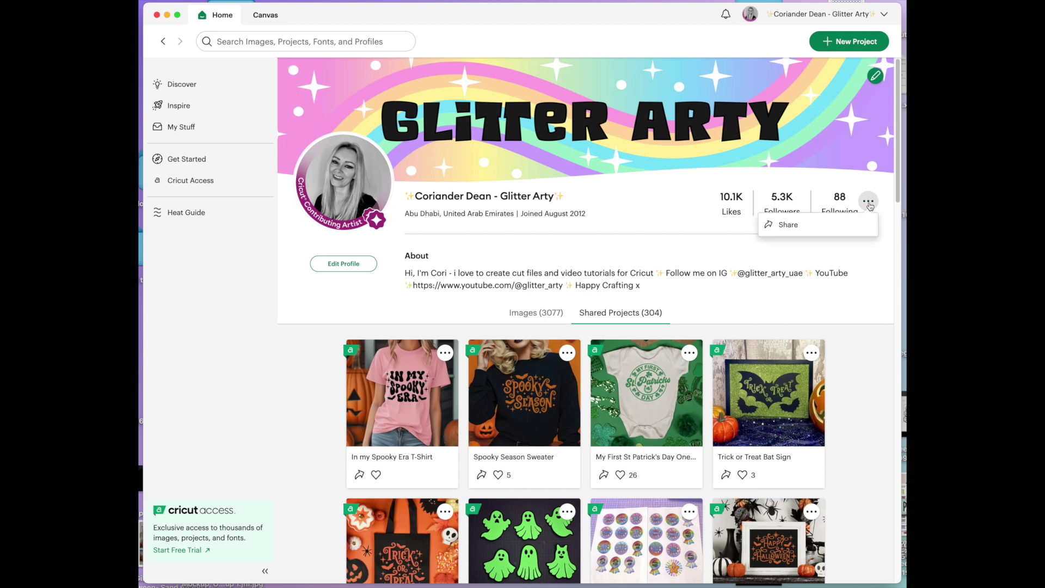
left_click(792, 229)
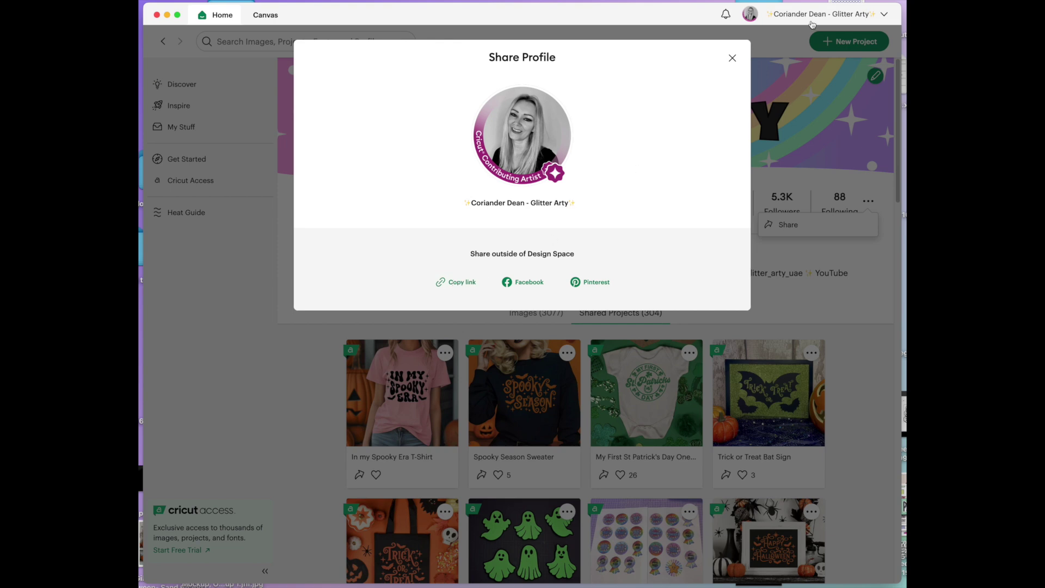
left_click(732, 58)
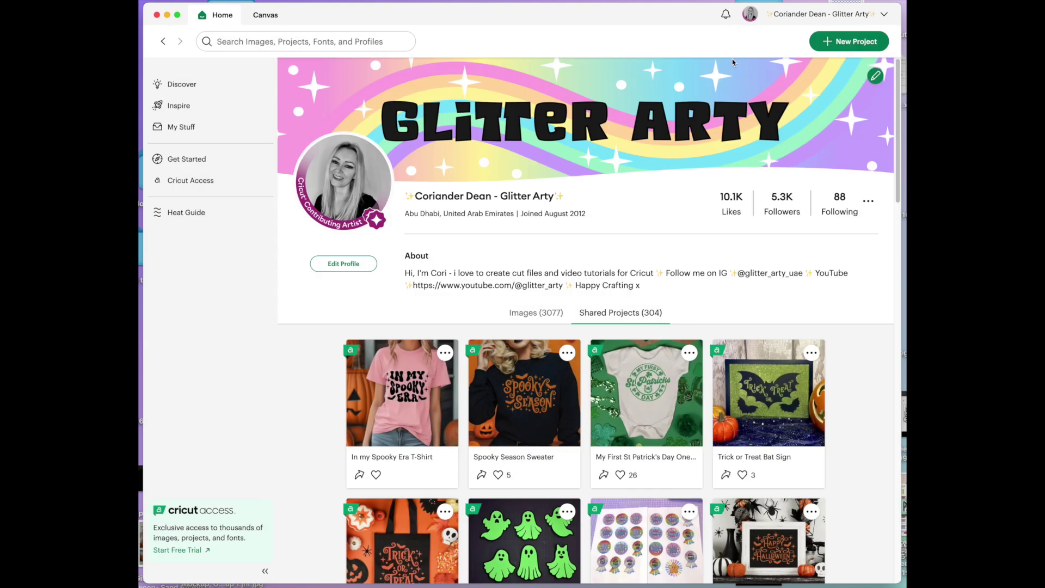
Step: Open Design Space Settings from the account menu, showing General options with version 8.47.66
left_click(828, 19)
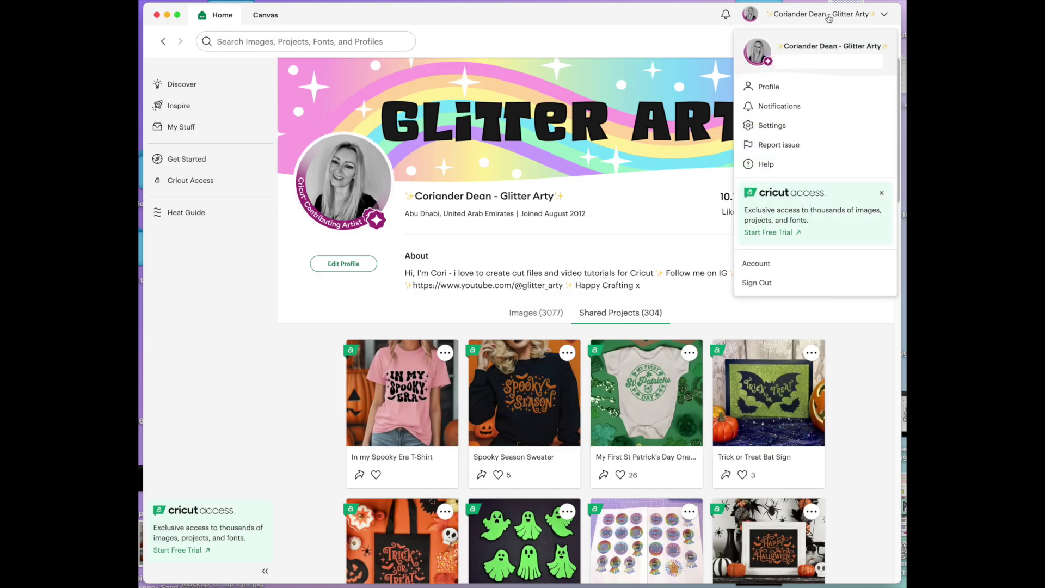
left_click(785, 126)
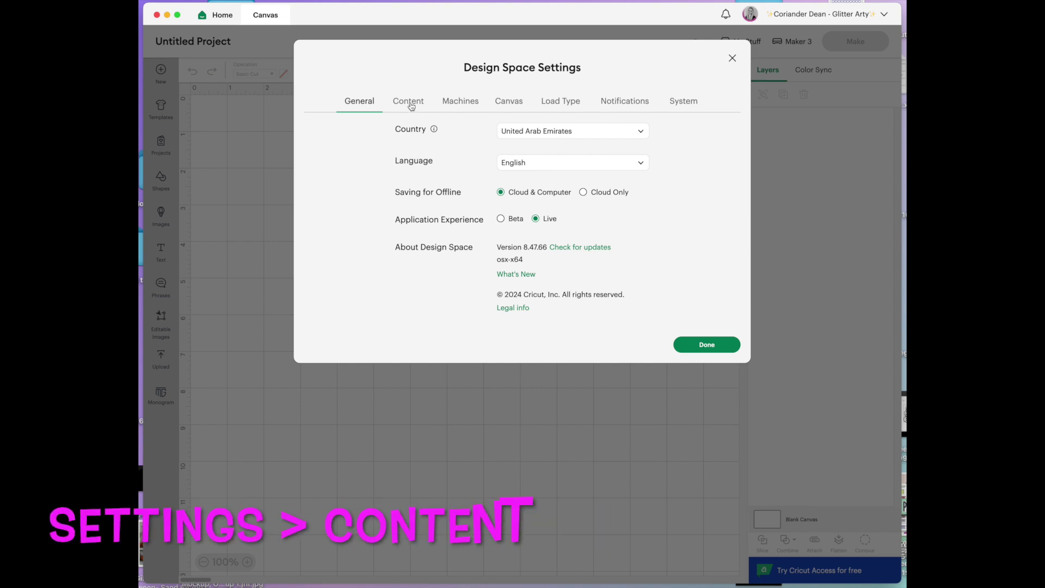
Step: Set Content to show mature content, confirming 18+ age, then view the Machines settings
left_click(409, 102)
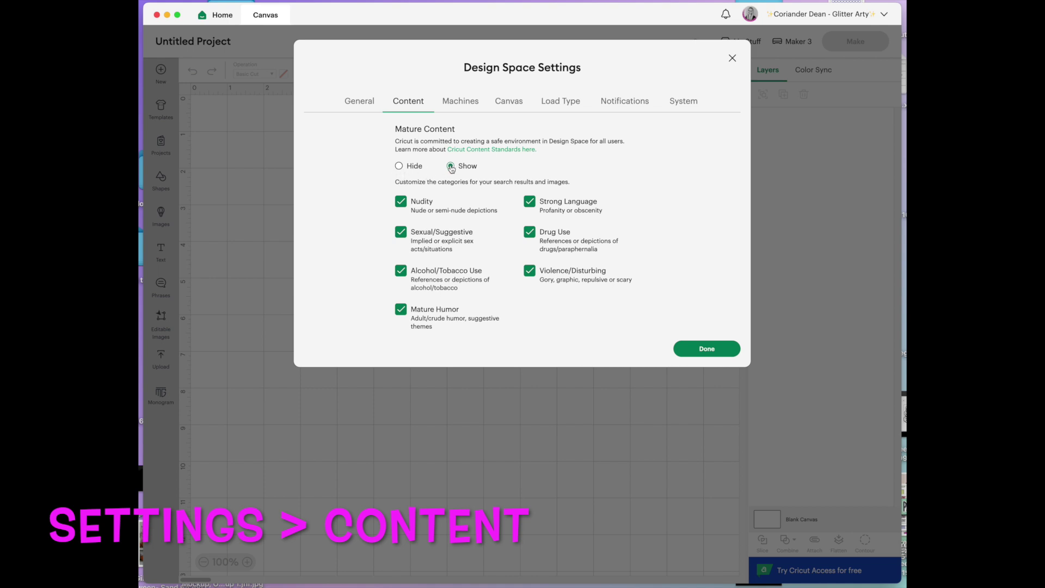
left_click(399, 166)
left_click(451, 165)
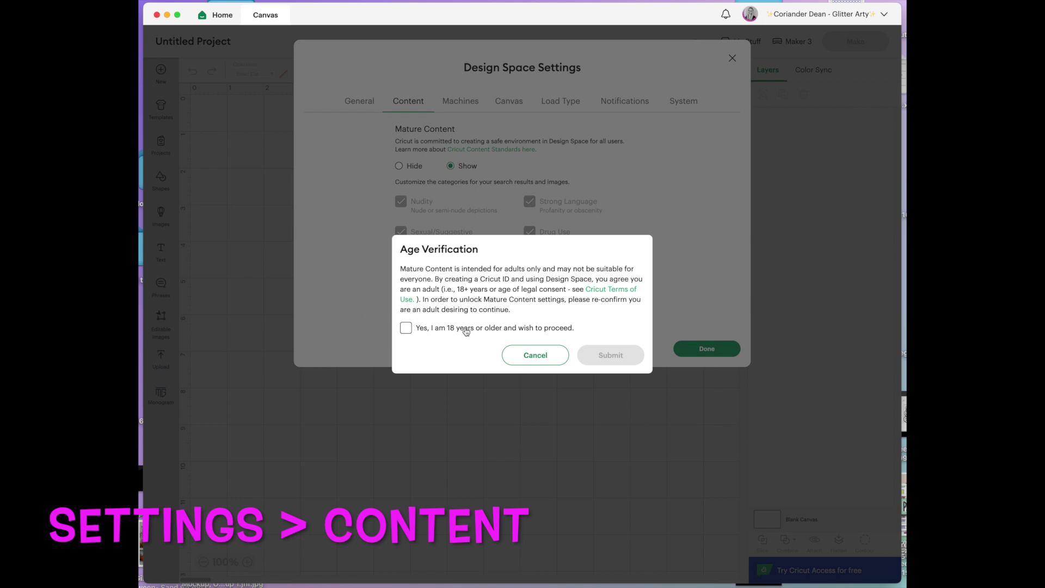
left_click(405, 328)
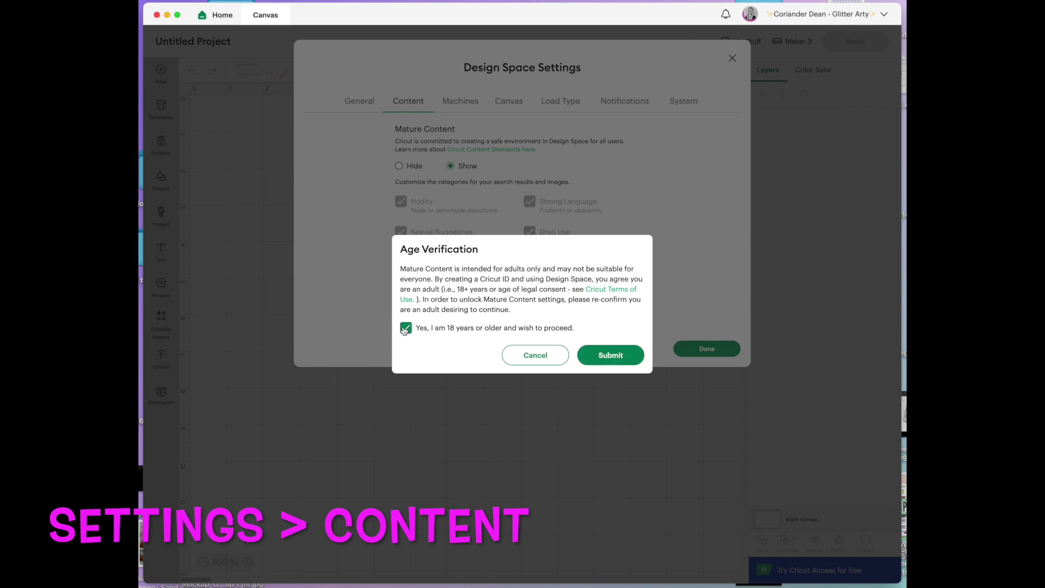
left_click(607, 356)
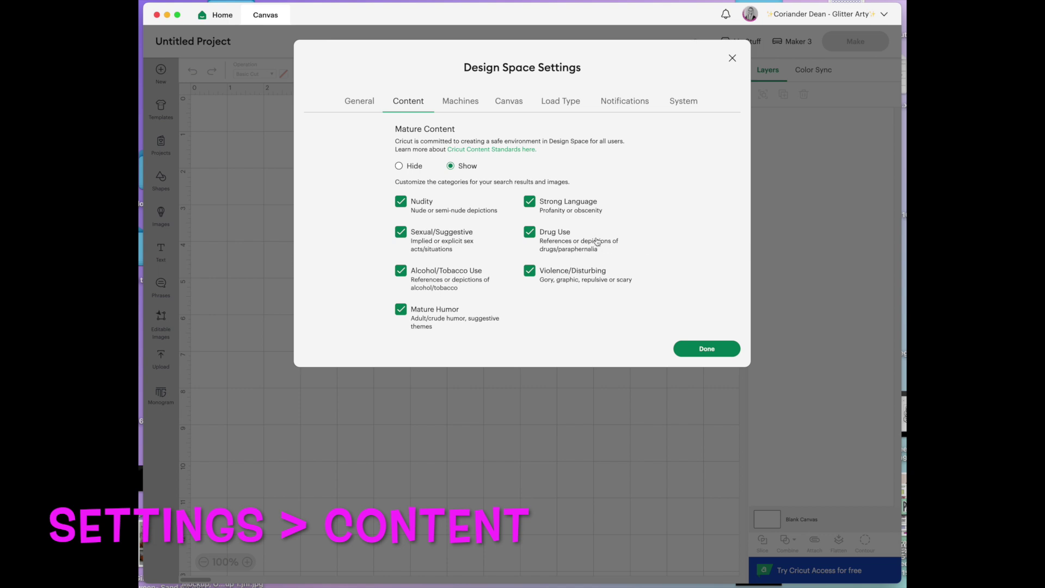
left_click(463, 104)
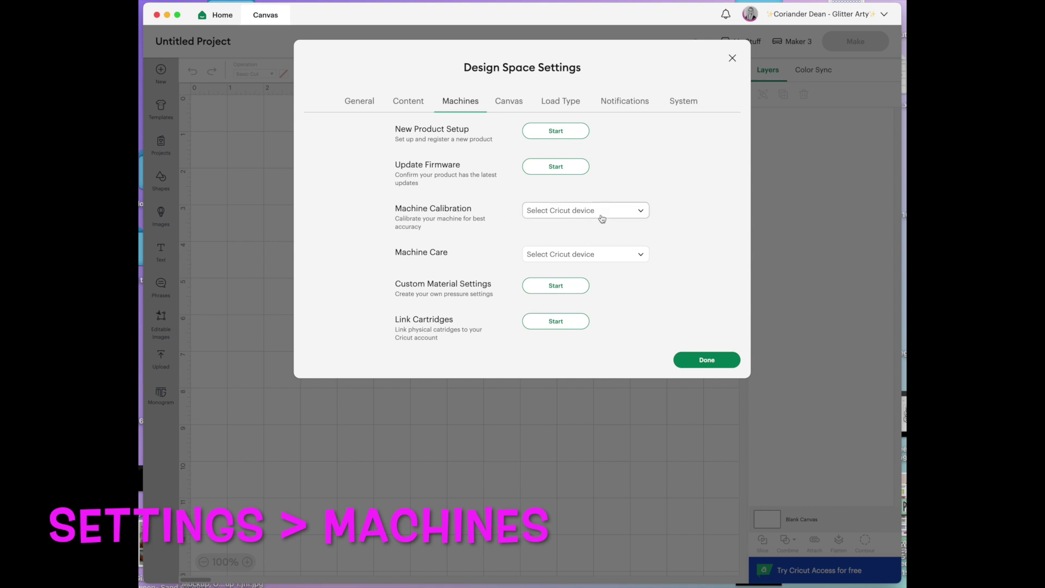
left_click(639, 213)
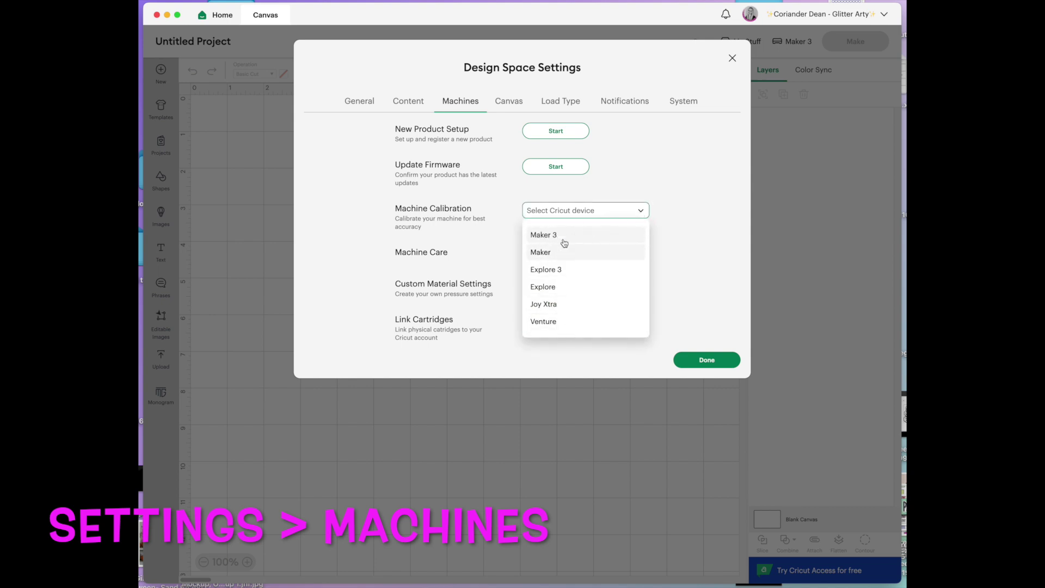
left_click(684, 225)
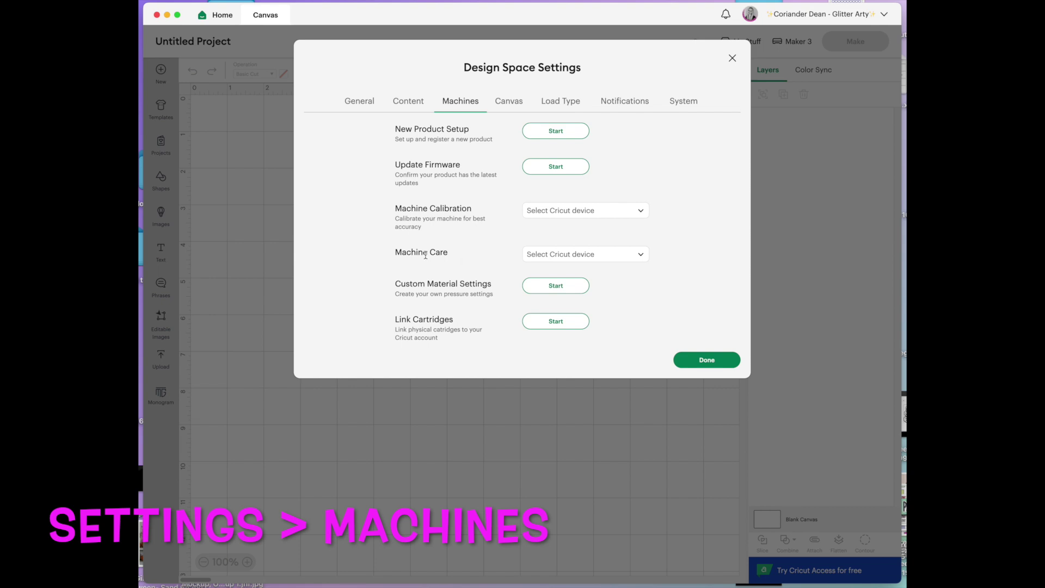
left_click(643, 257)
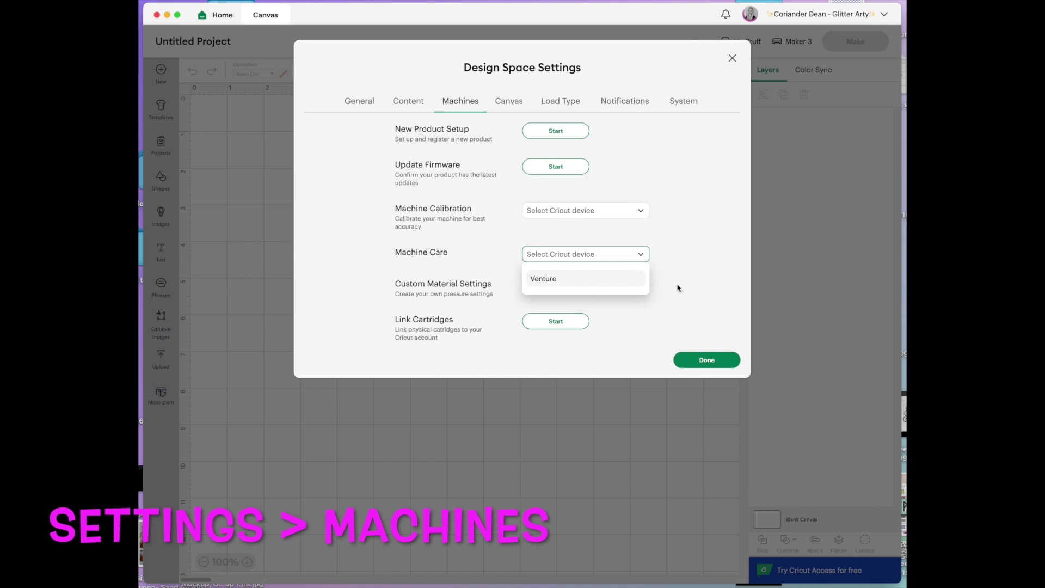
left_click(680, 270)
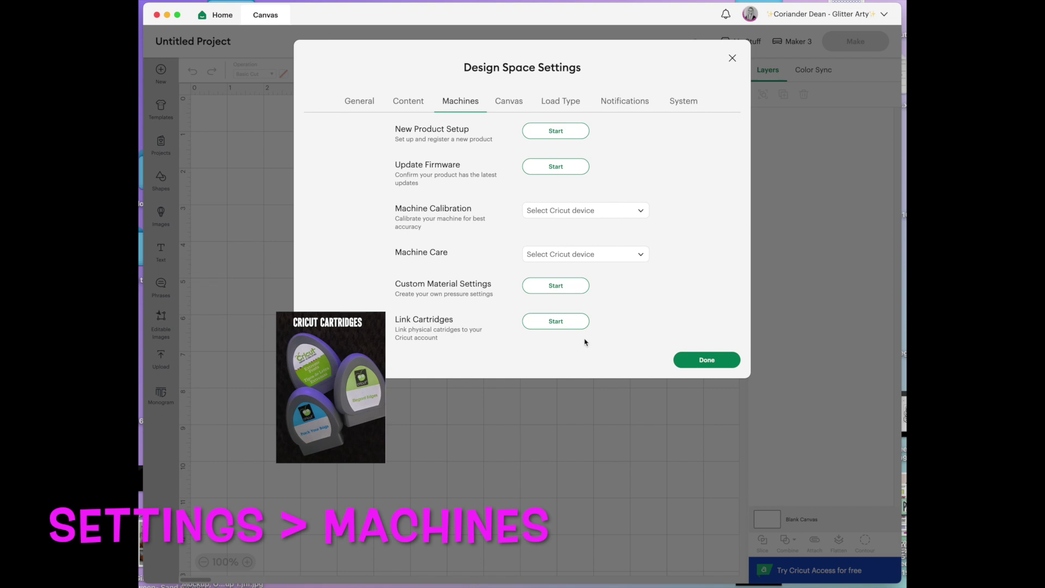
left_click(514, 103)
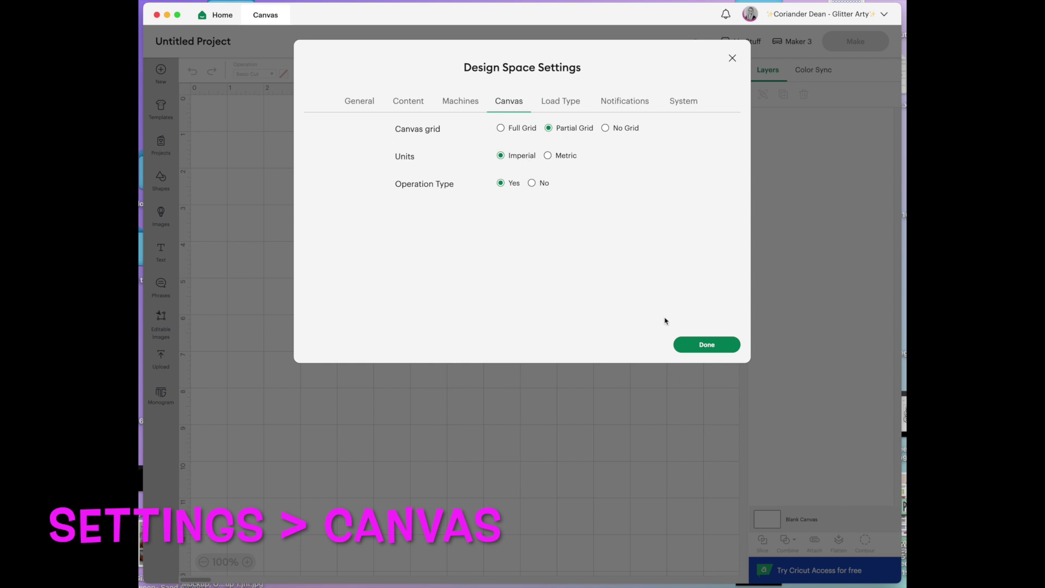
Step: Set the canvas to Full Grid and preview it on the canvas
left_click(694, 346)
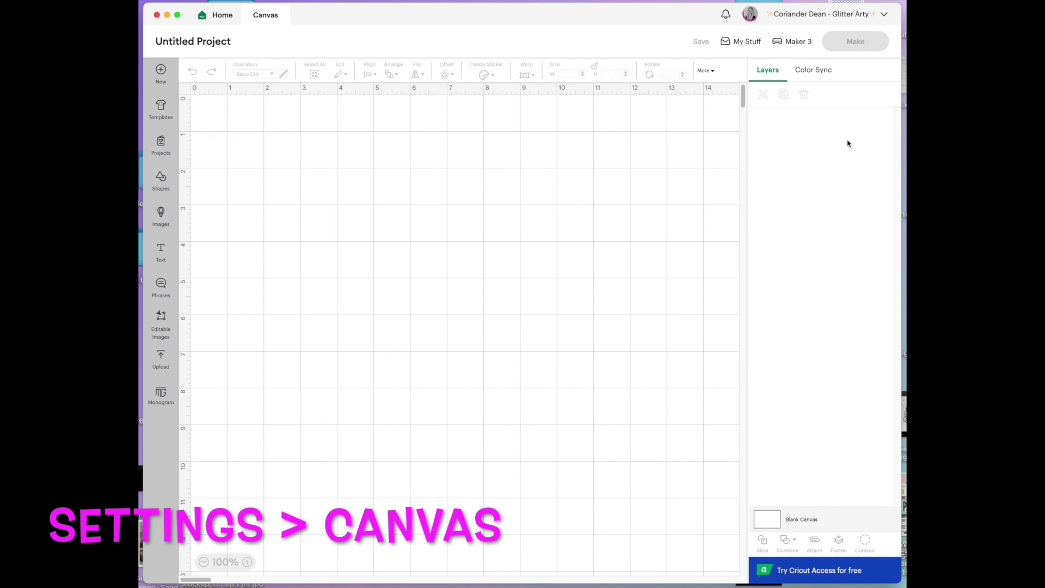
left_click(837, 18)
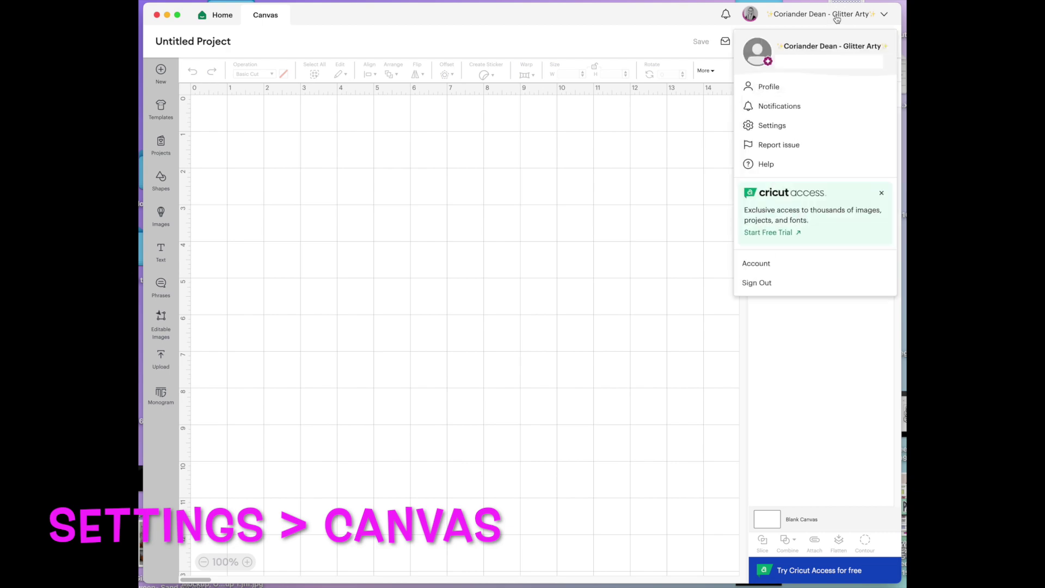
left_click(786, 126)
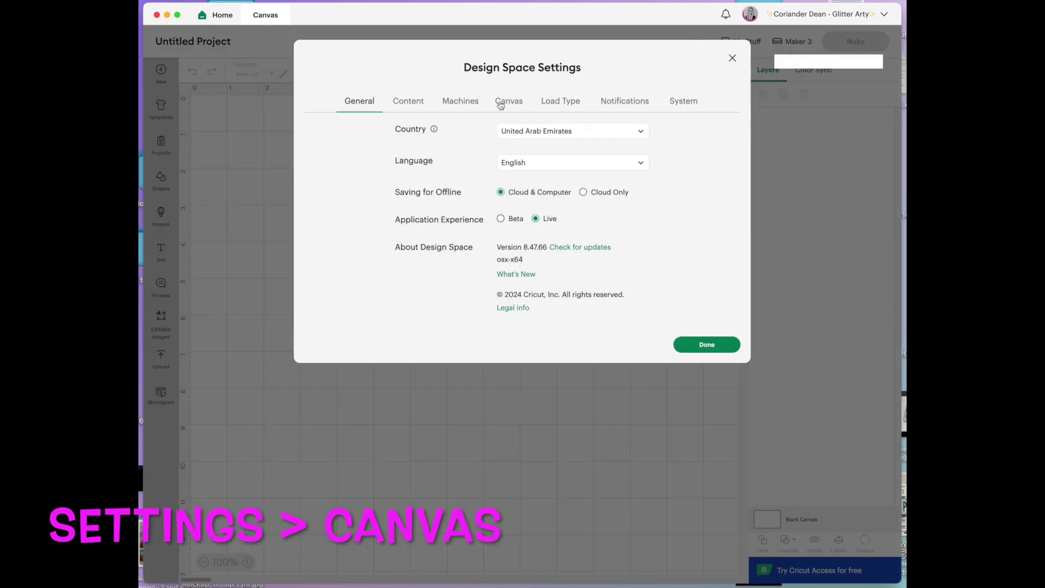
left_click(504, 103)
left_click(501, 129)
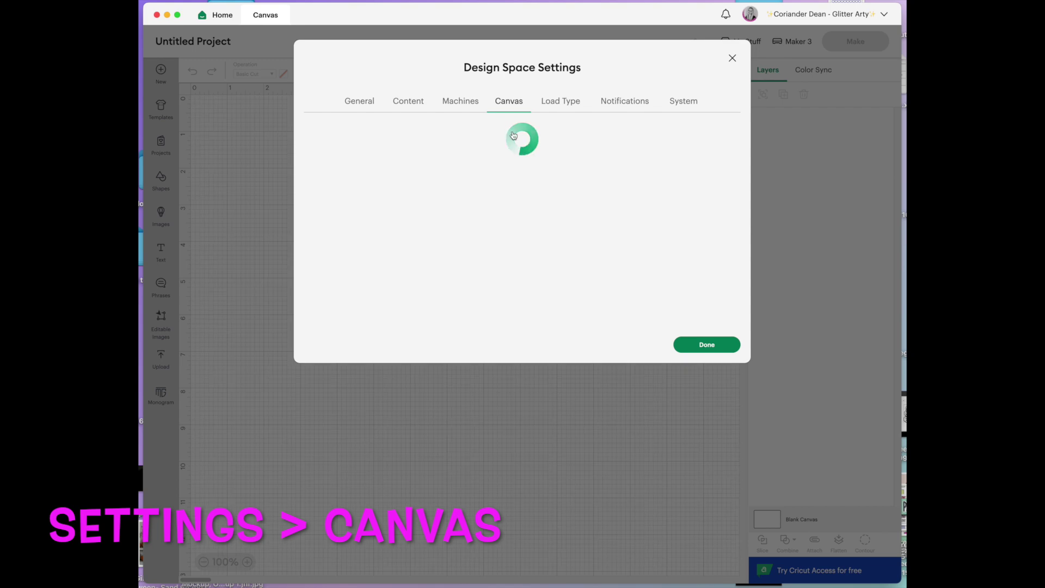
left_click(707, 345)
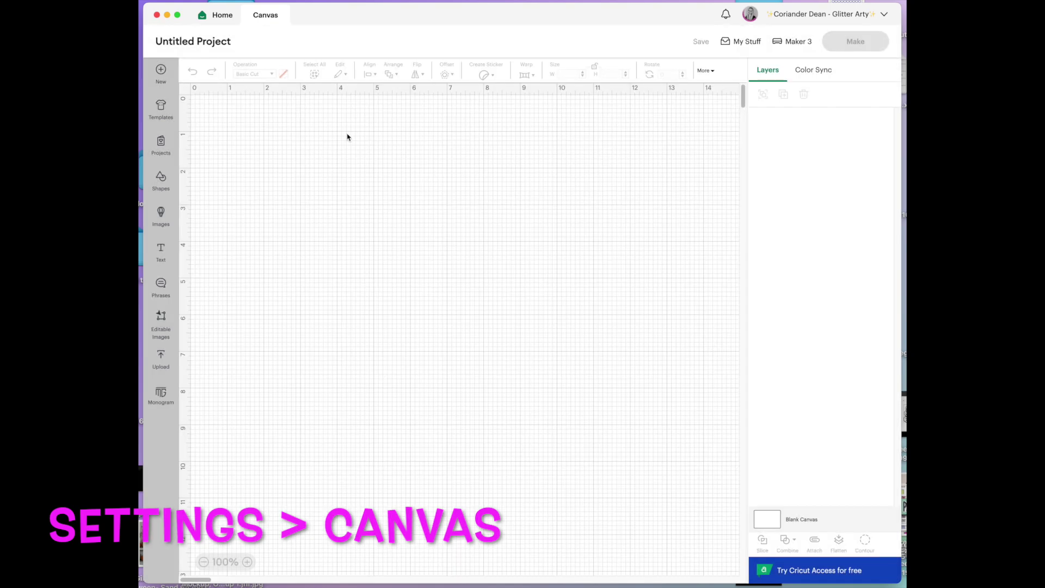
Step: Switch the canvas to No Grid and preview the gridless canvas
left_click(825, 19)
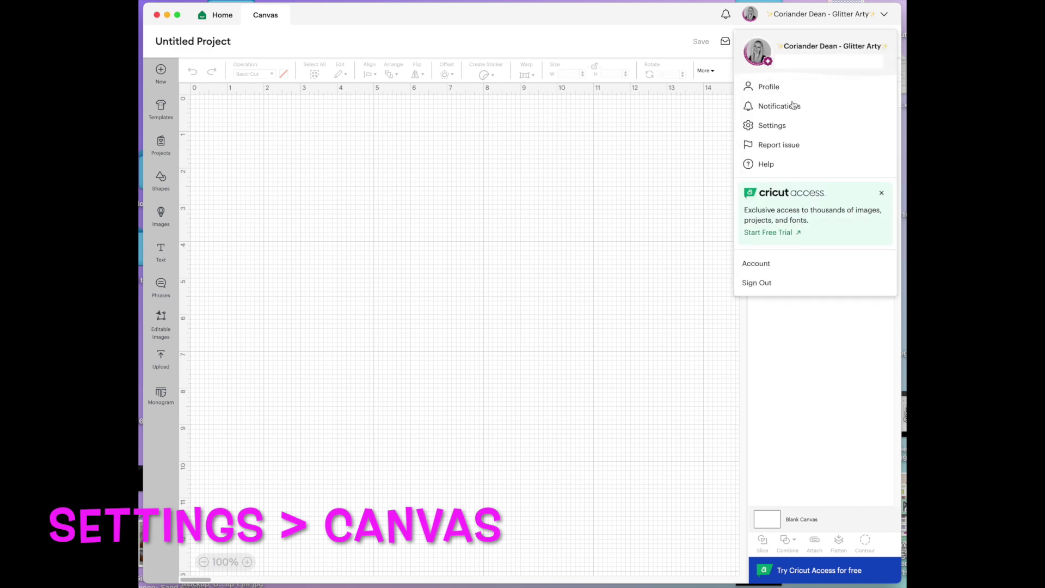
left_click(795, 126)
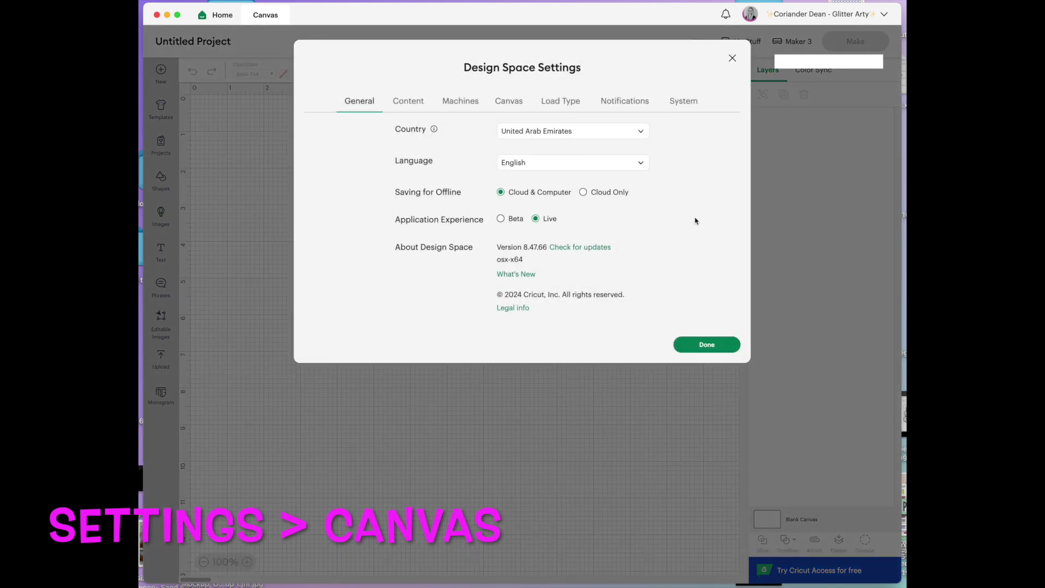
left_click(514, 102)
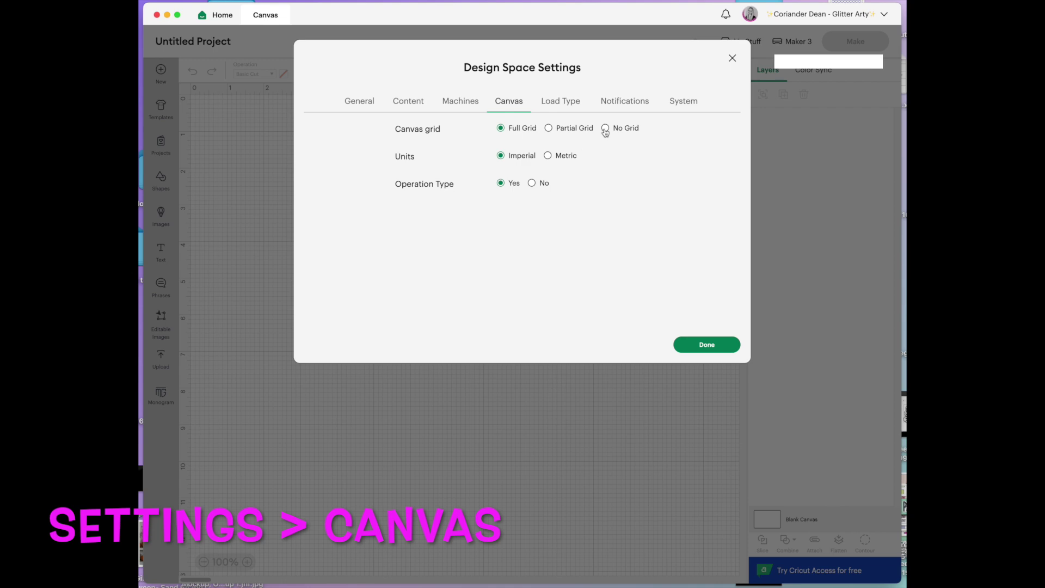
left_click(605, 131)
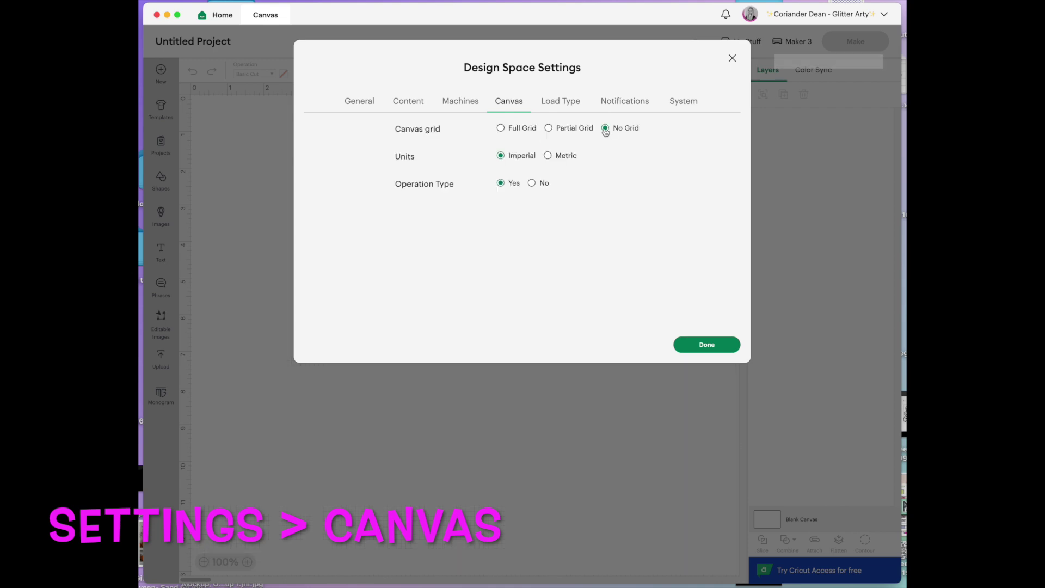
left_click(722, 345)
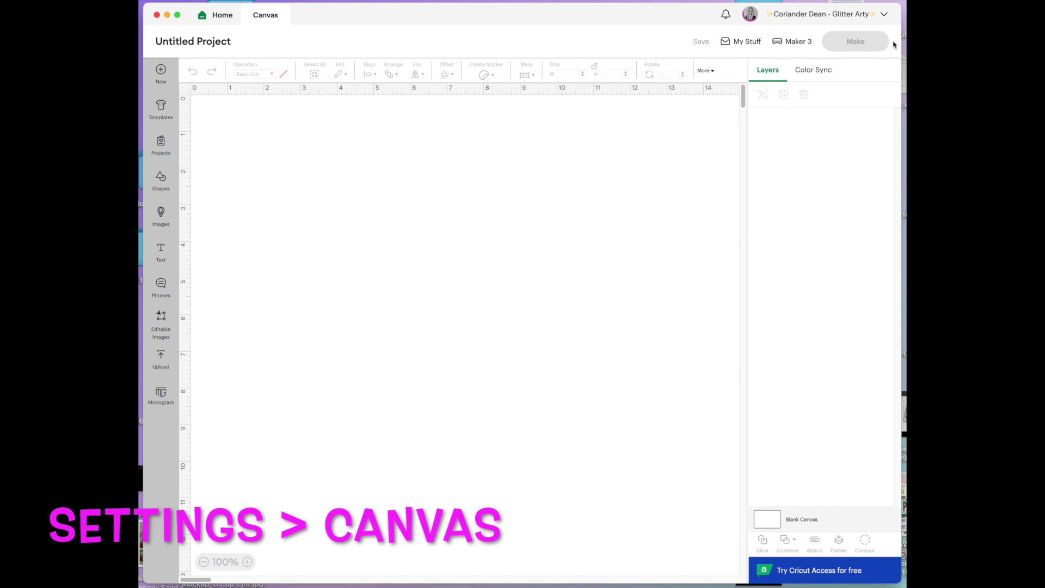
Step: Set the canvas to Partial Grid with Imperial units, after briefly trying Metric
left_click(837, 18)
left_click(781, 128)
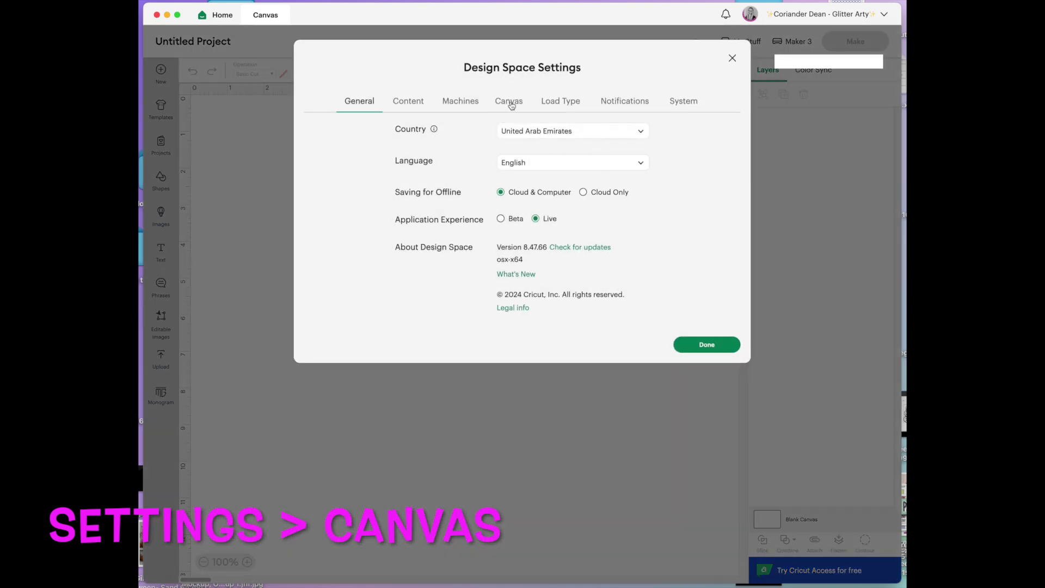
left_click(509, 102)
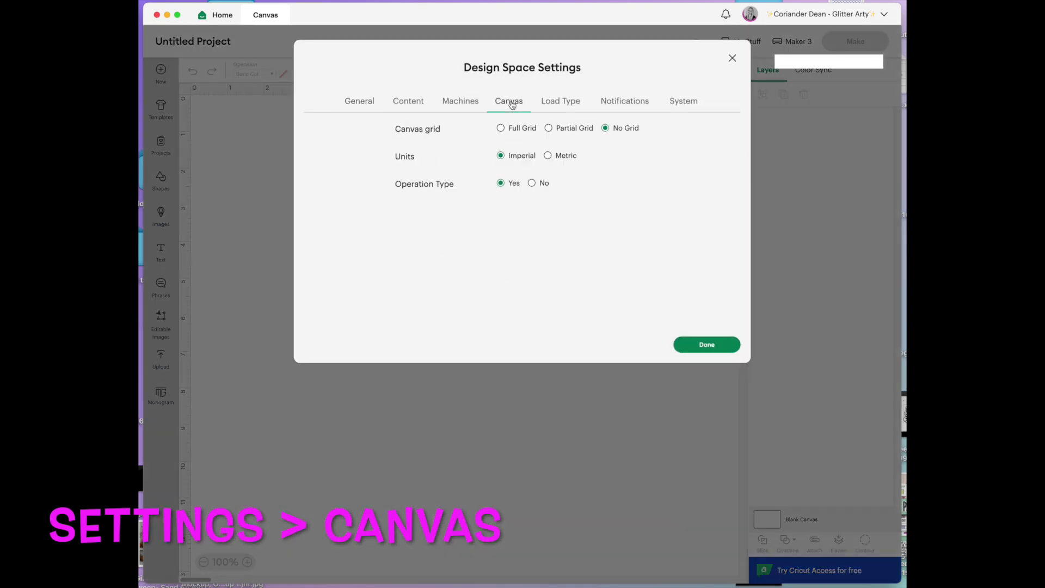
left_click(548, 129)
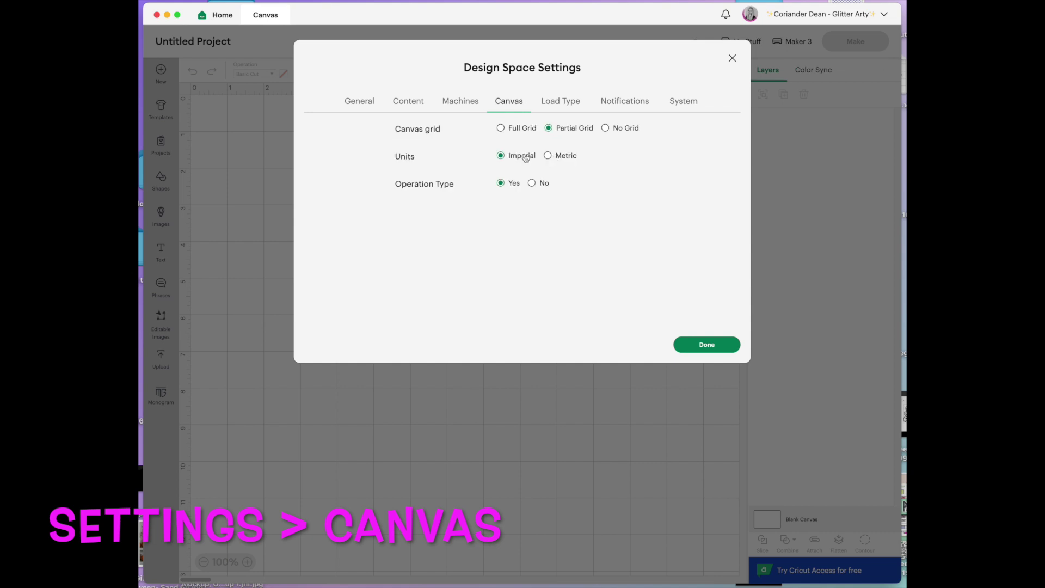
left_click(548, 156)
left_click(501, 156)
Step: Add a 2 in x 2 in octagon from Shapes and drag it to the canvas centre
left_click(707, 346)
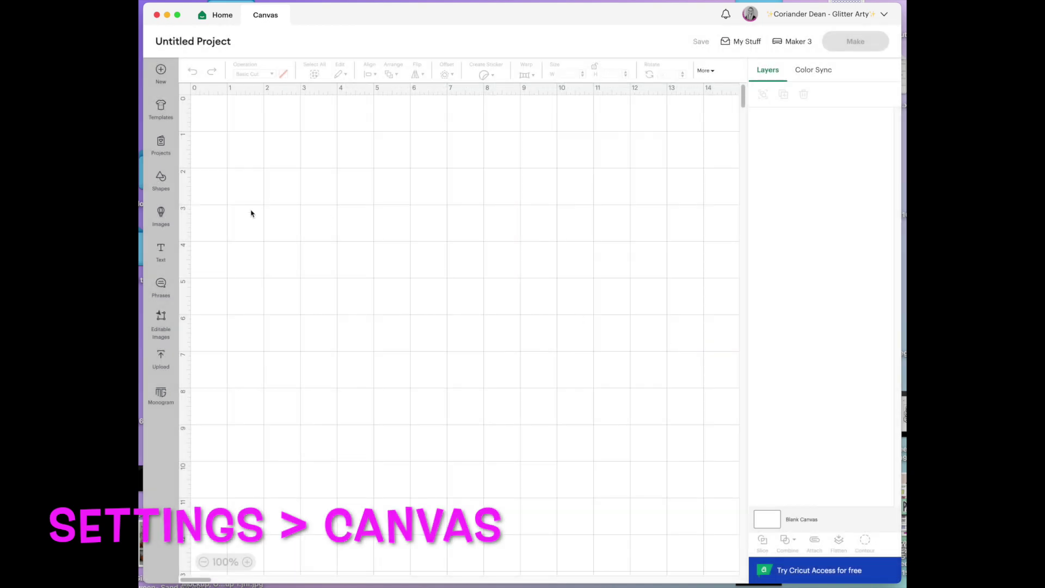
left_click(161, 179)
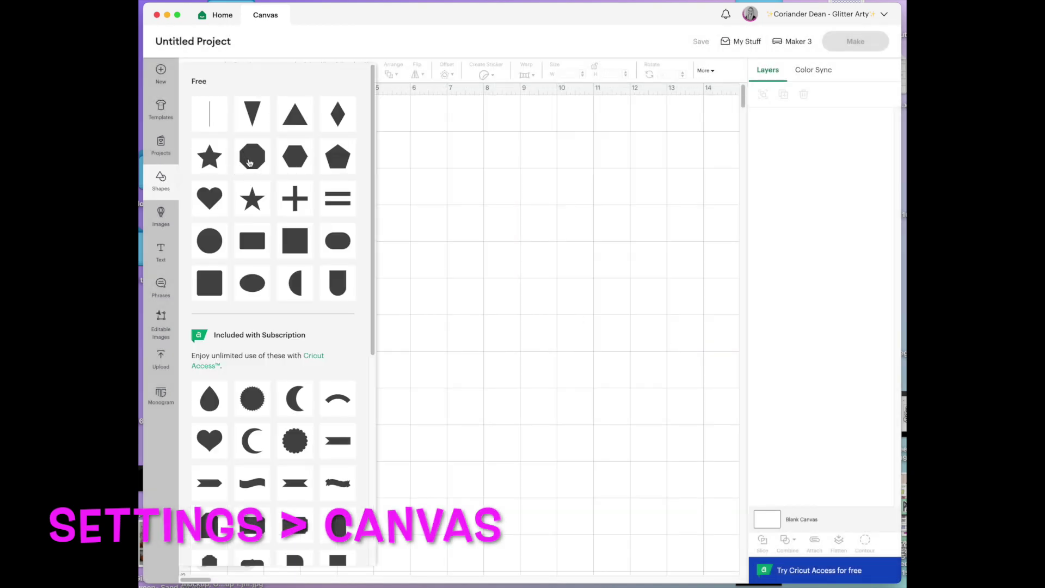
left_click(248, 161)
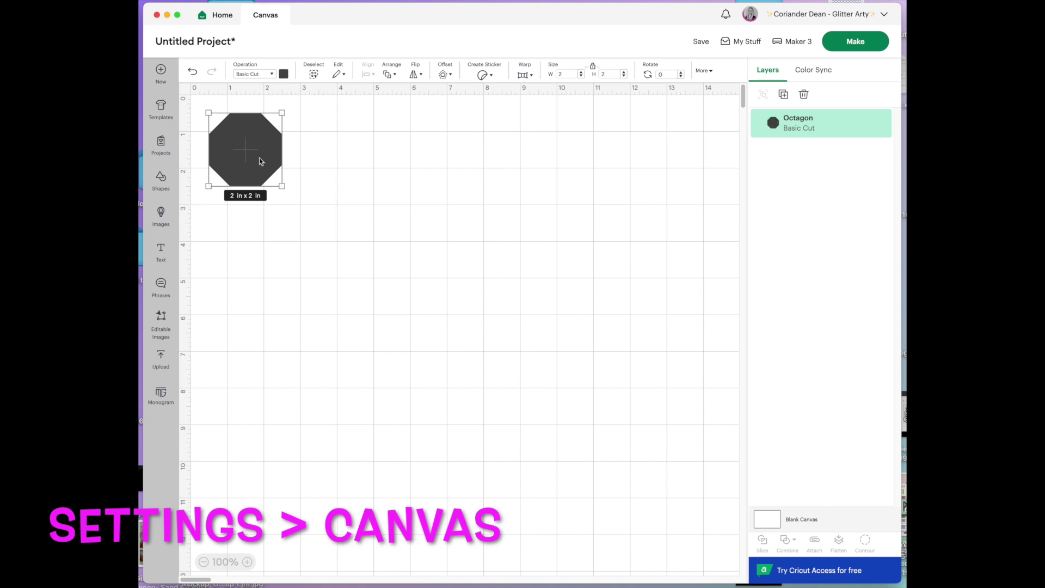
left_click_drag(261, 158, 471, 262)
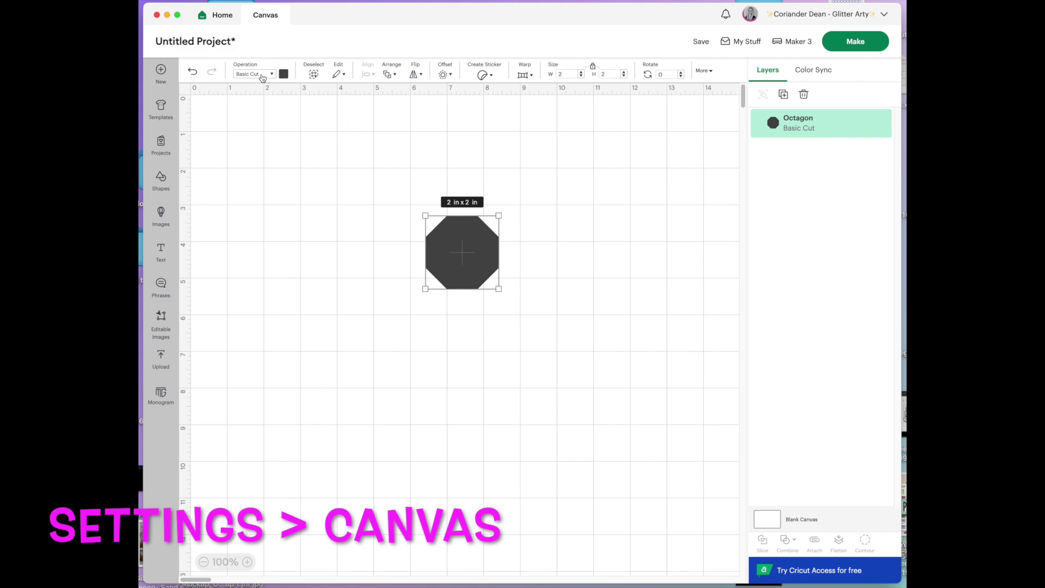
left_click(831, 18)
Step: Toggle the Canvas Operation Type display off and on, leaving it on Yes, then view Load Type
left_click(802, 124)
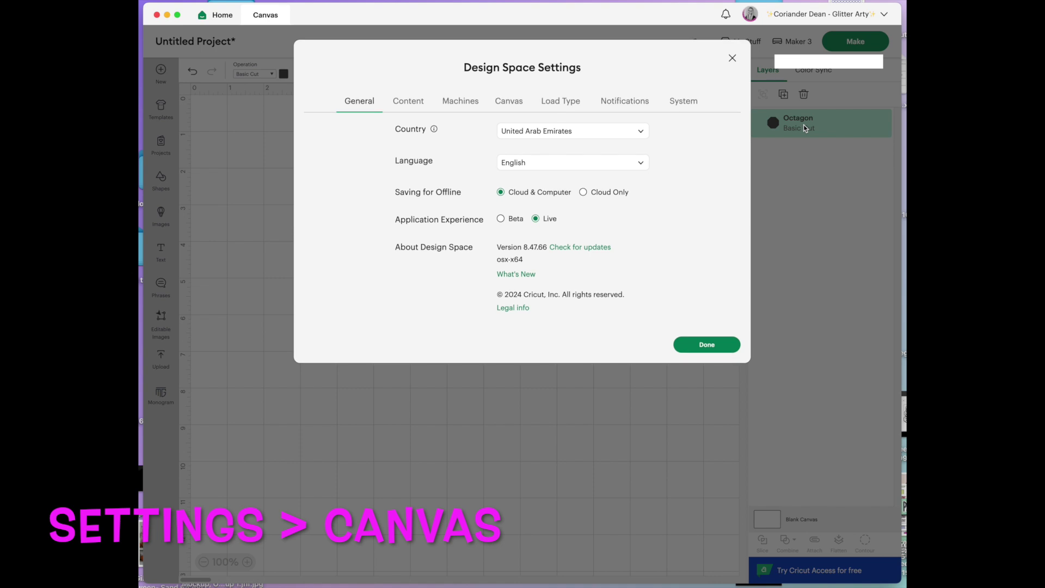
left_click(519, 104)
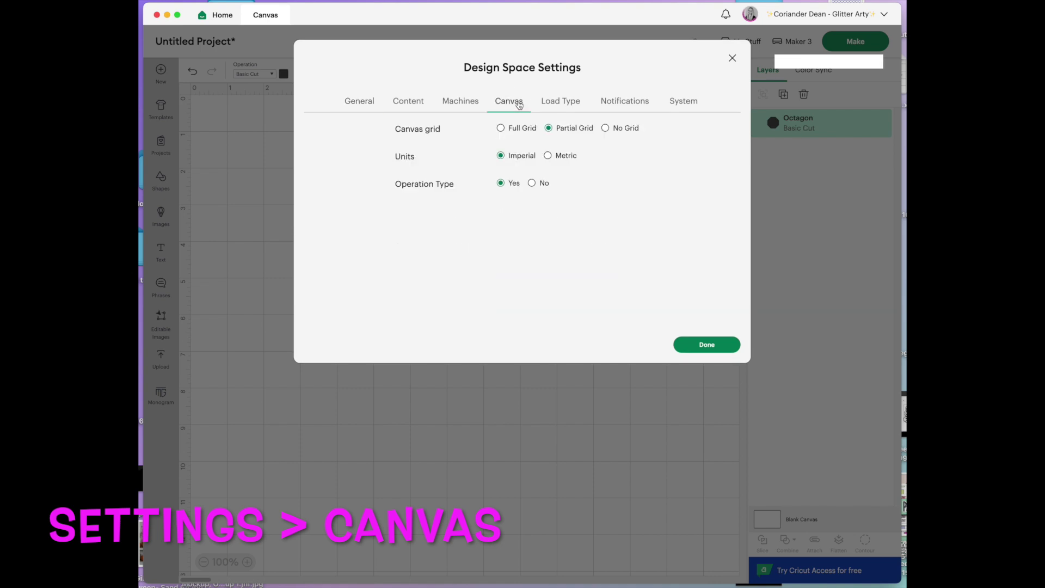
left_click(531, 183)
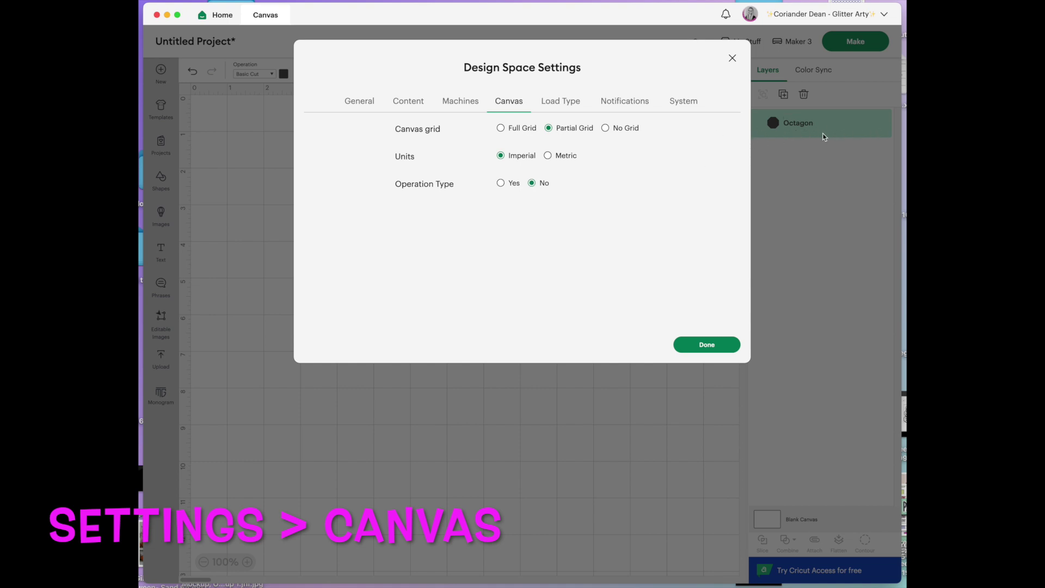
left_click(500, 184)
left_click(533, 185)
left_click(501, 187)
left_click(532, 183)
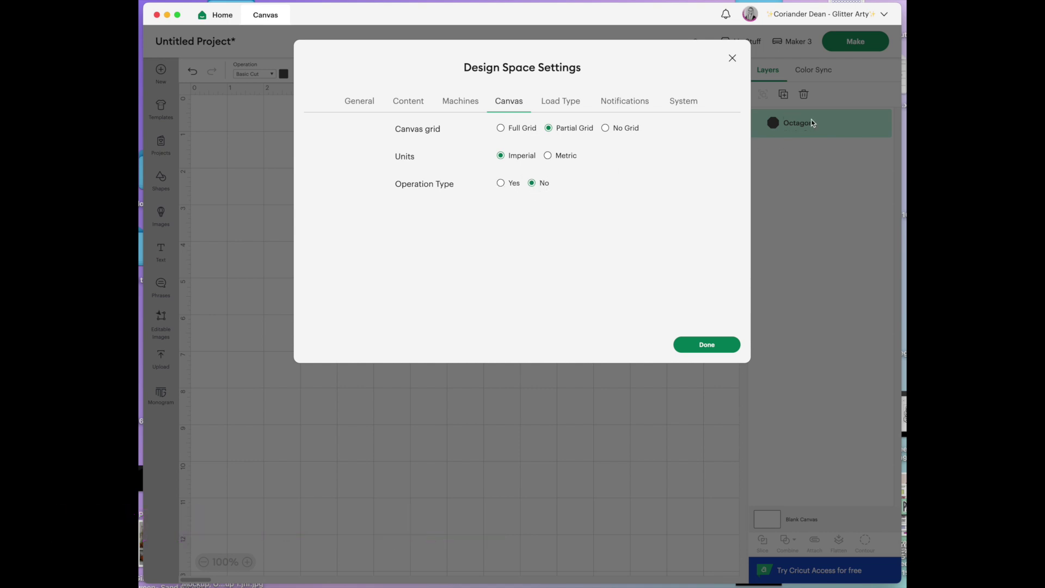
left_click(501, 184)
left_click(564, 104)
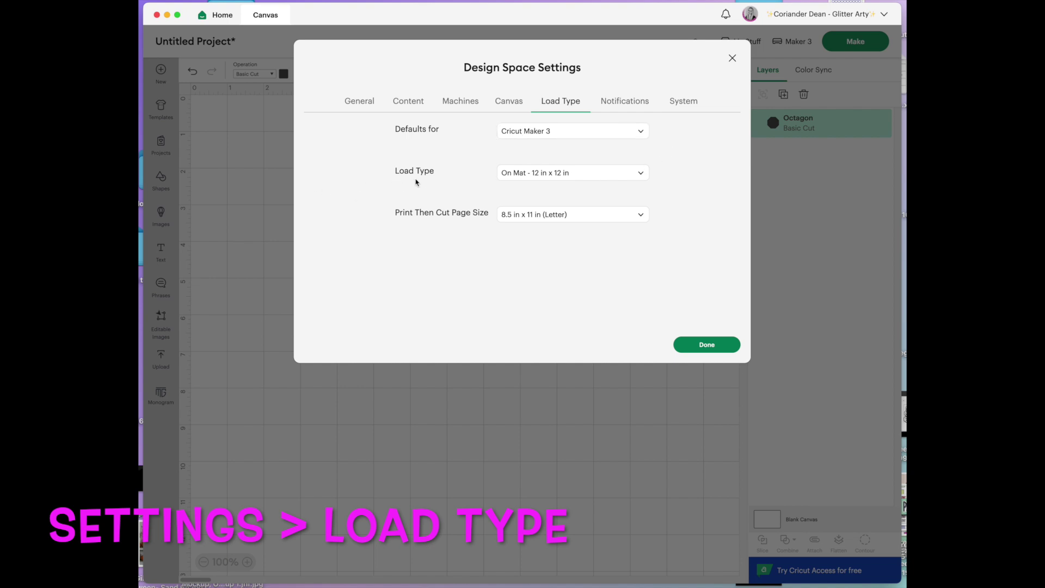
Step: Try the 12 in x 24 in mat load type, then revert to 12 in x 12 in
left_click(639, 173)
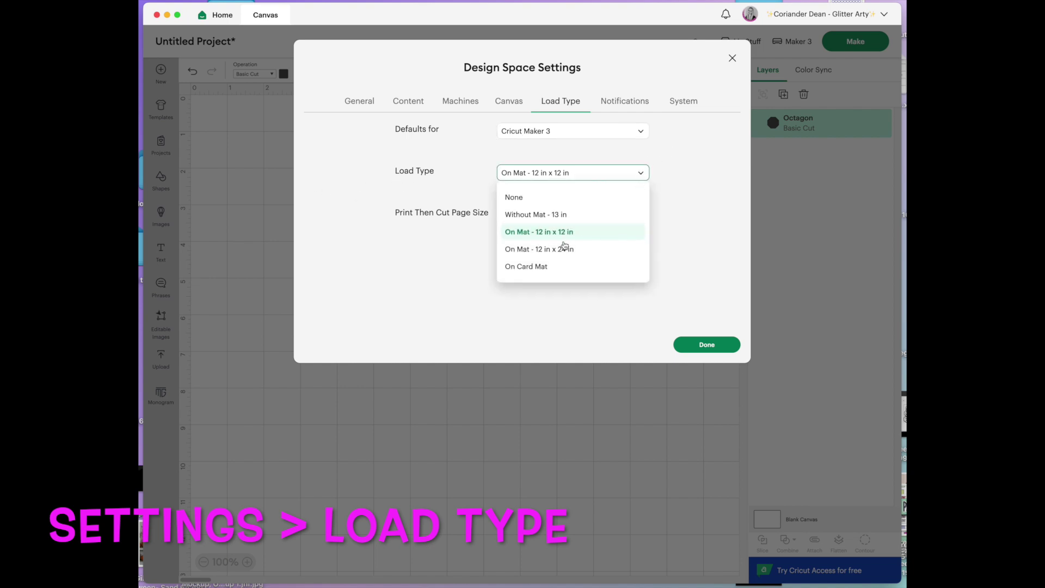
left_click(565, 249)
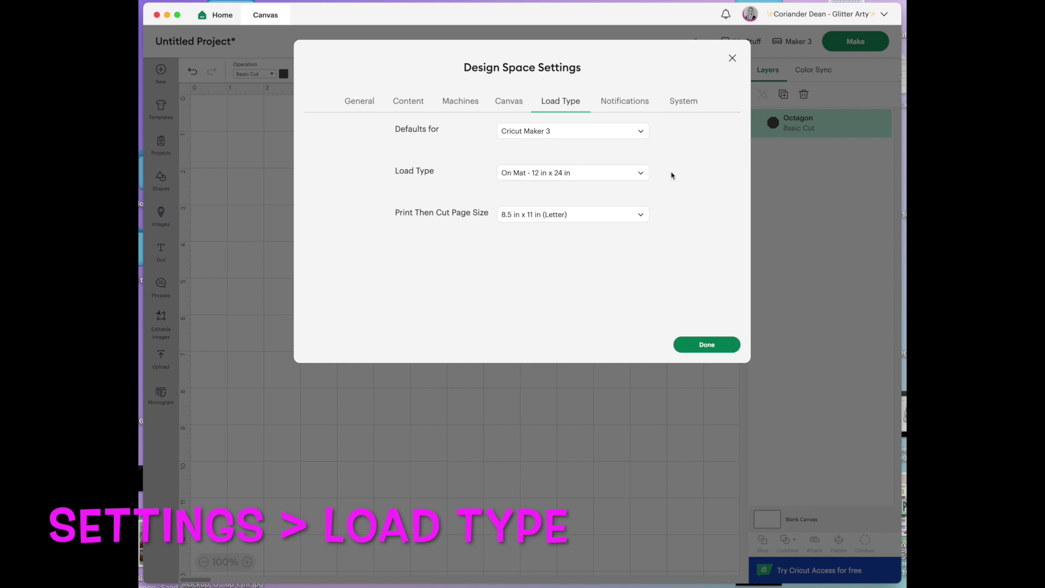
left_click(641, 174)
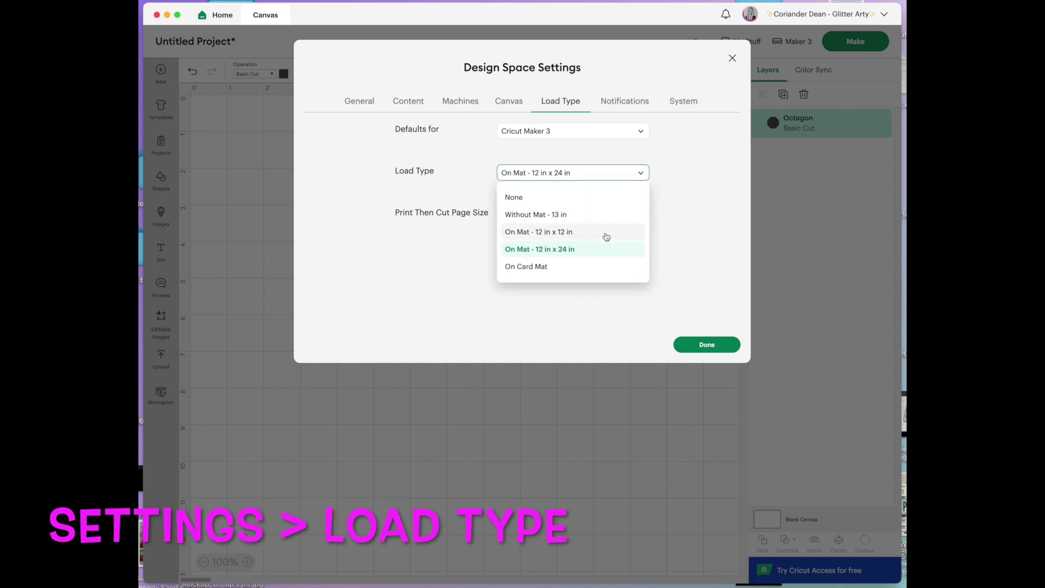
left_click(608, 233)
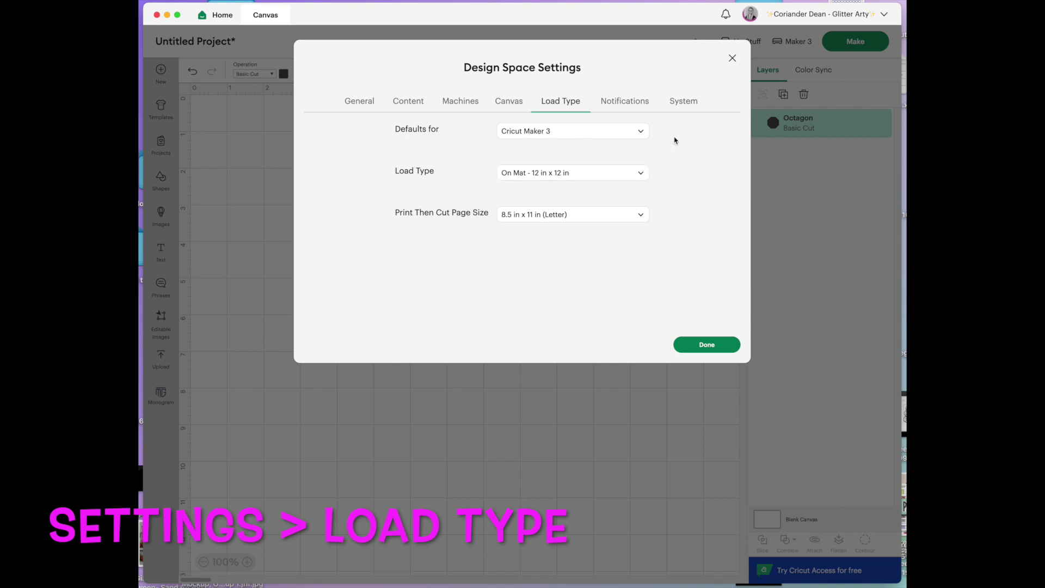
Step: Set Print Then Cut page size to A4 and keep Cricut Maker 3 as the defaults machine
left_click(641, 215)
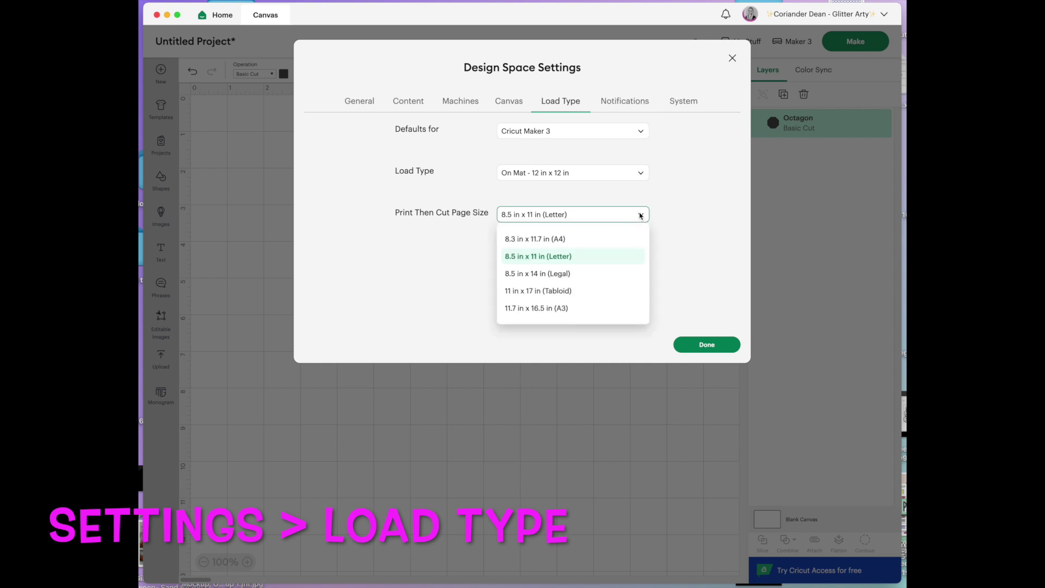
left_click(618, 241)
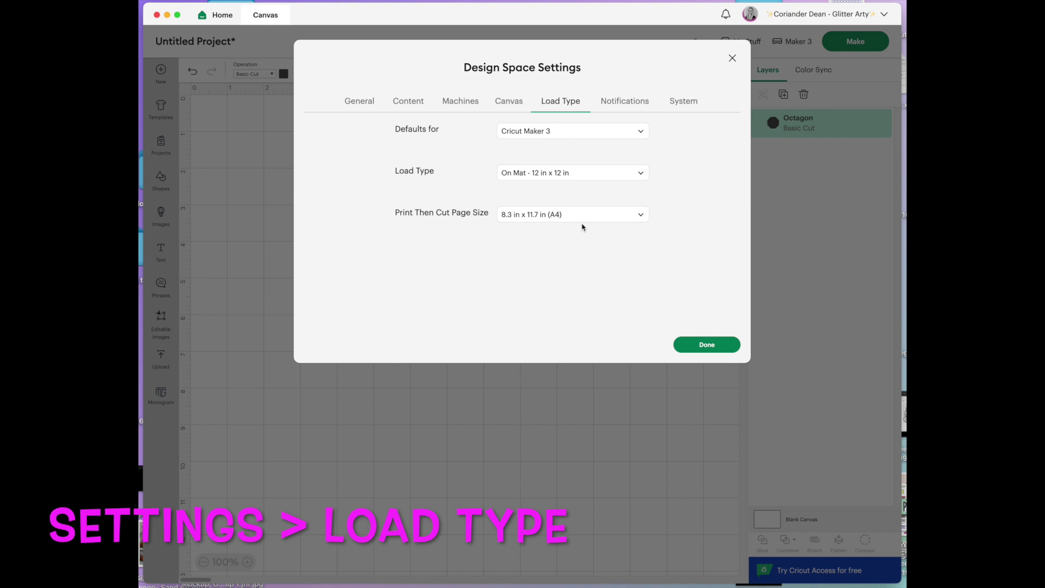
left_click(644, 216)
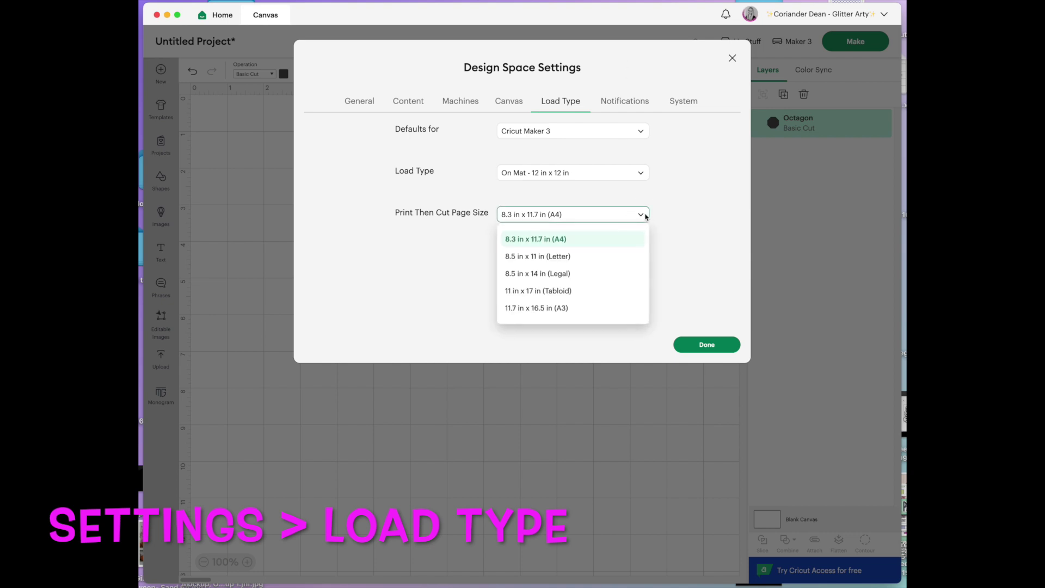
left_click(617, 245)
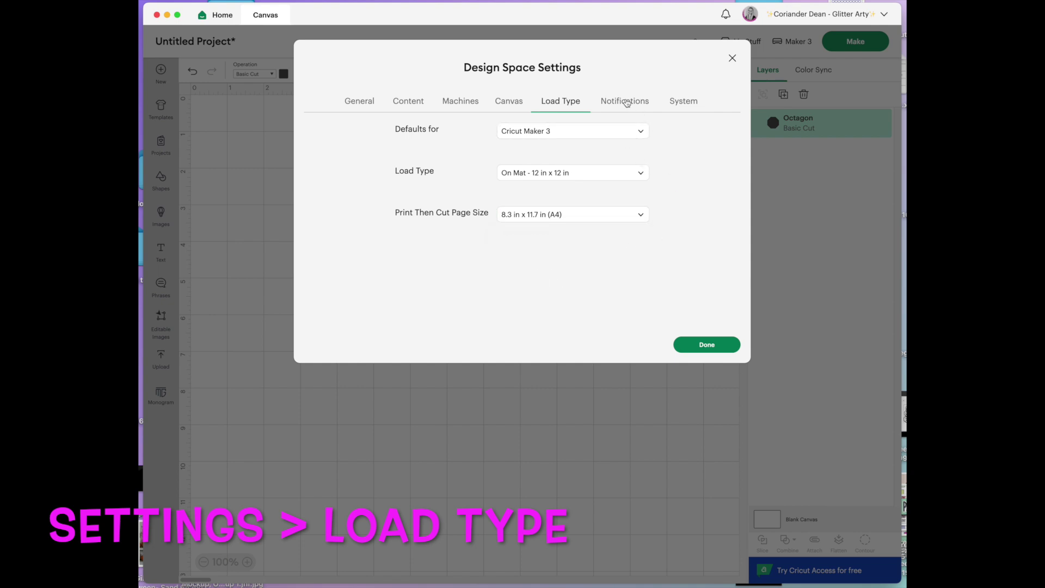
left_click(626, 130)
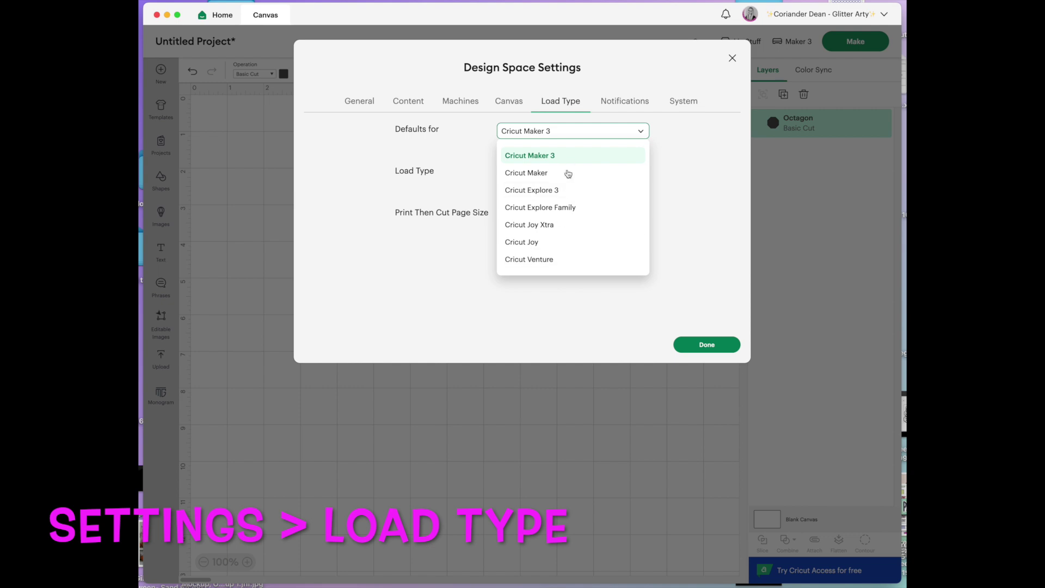
left_click(709, 231)
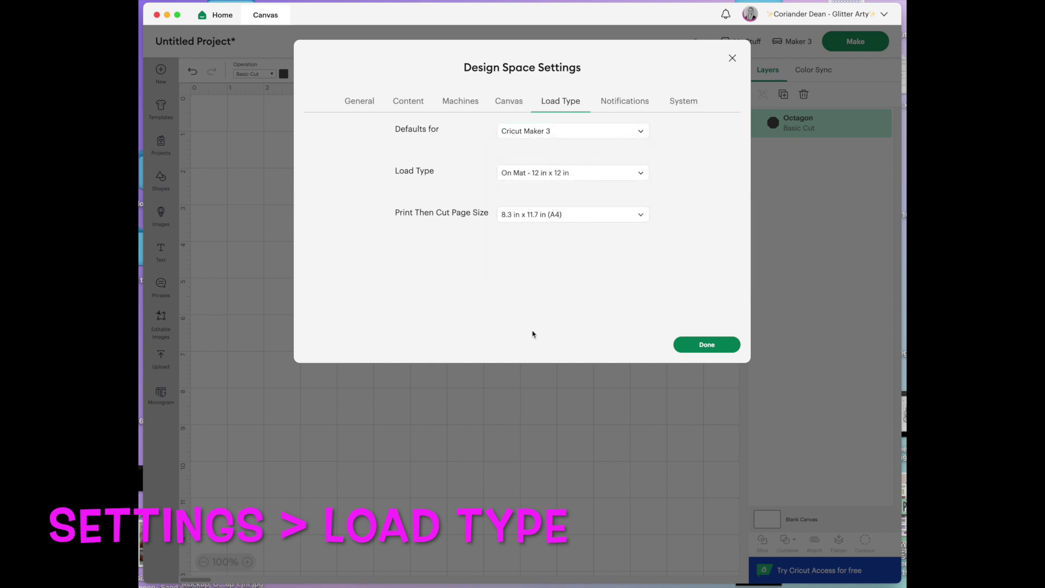
Step: Review the Notifications settings, then the System information page
left_click(628, 104)
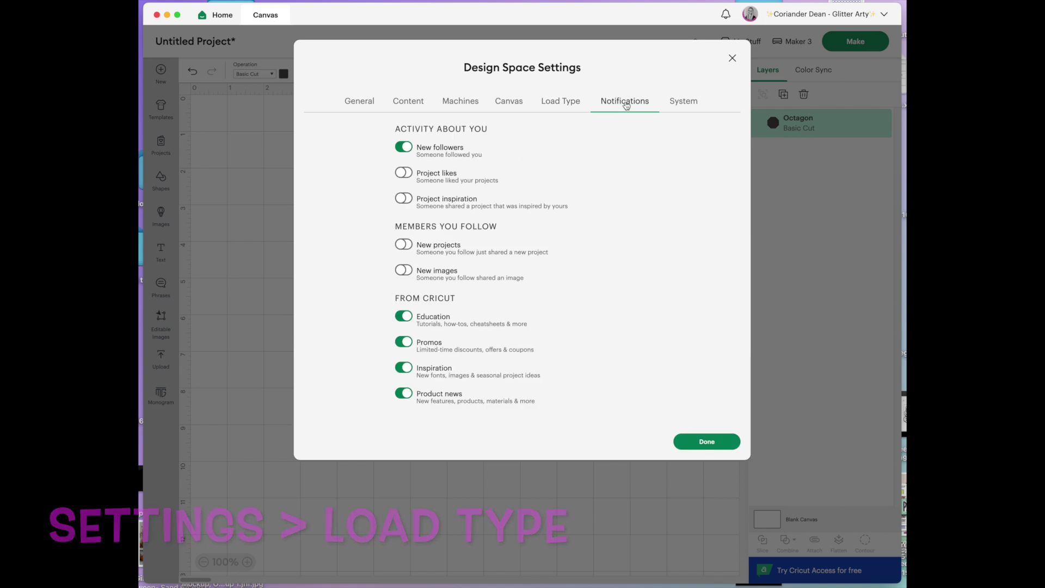
left_click(685, 103)
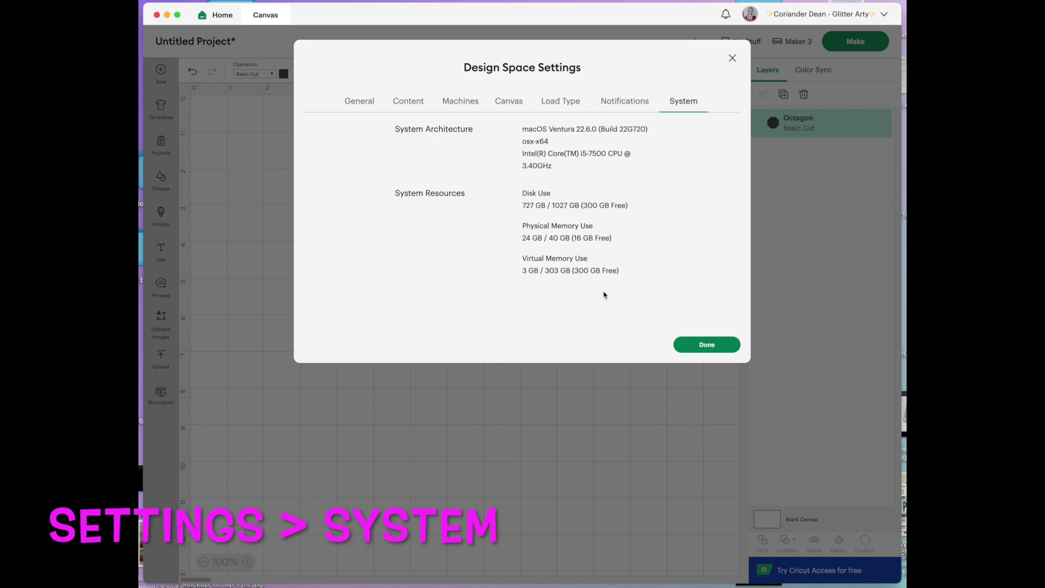
Step: Close Settings back to the octagon canvas and open the account options
left_click(707, 345)
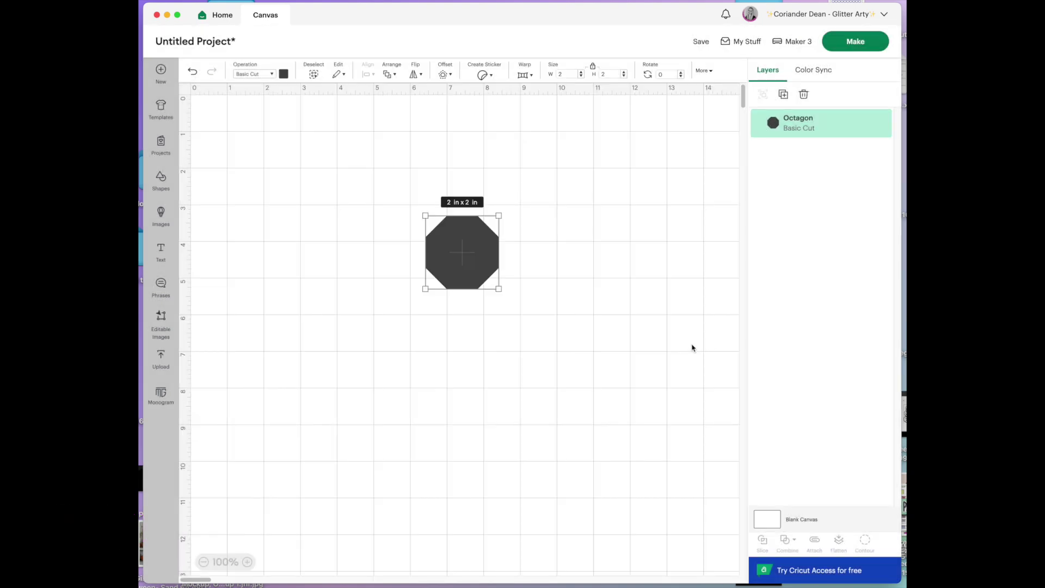
left_click(796, 14)
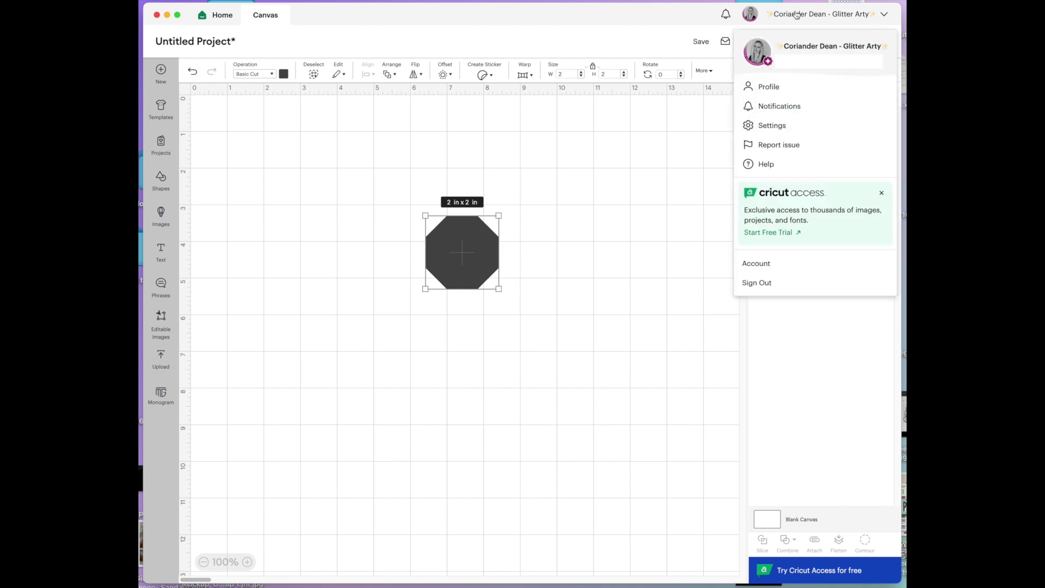
Step: Look over the Report issue feedback options from the account menu, then dismiss them
left_click(794, 148)
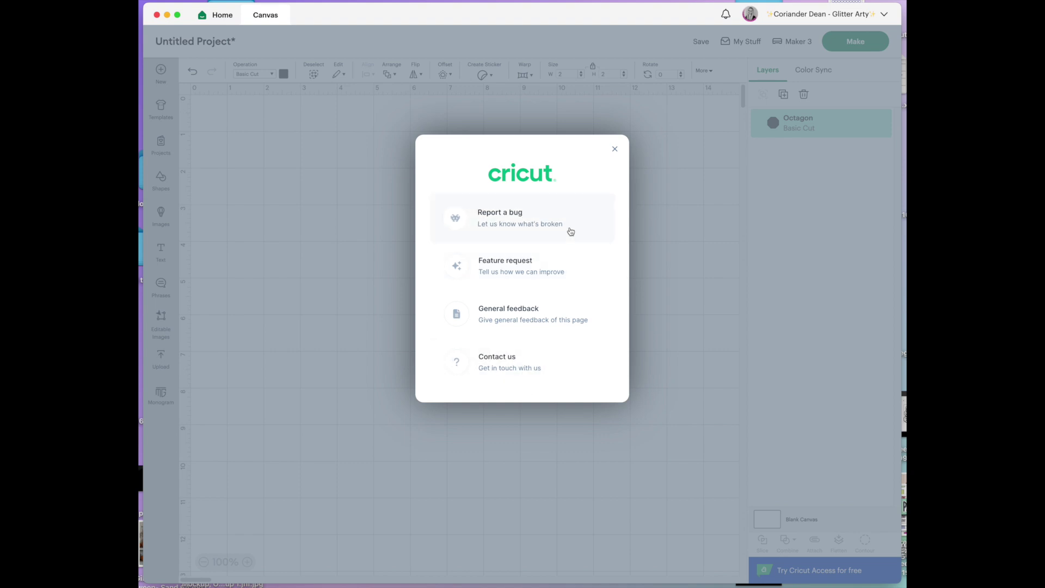
left_click(614, 149)
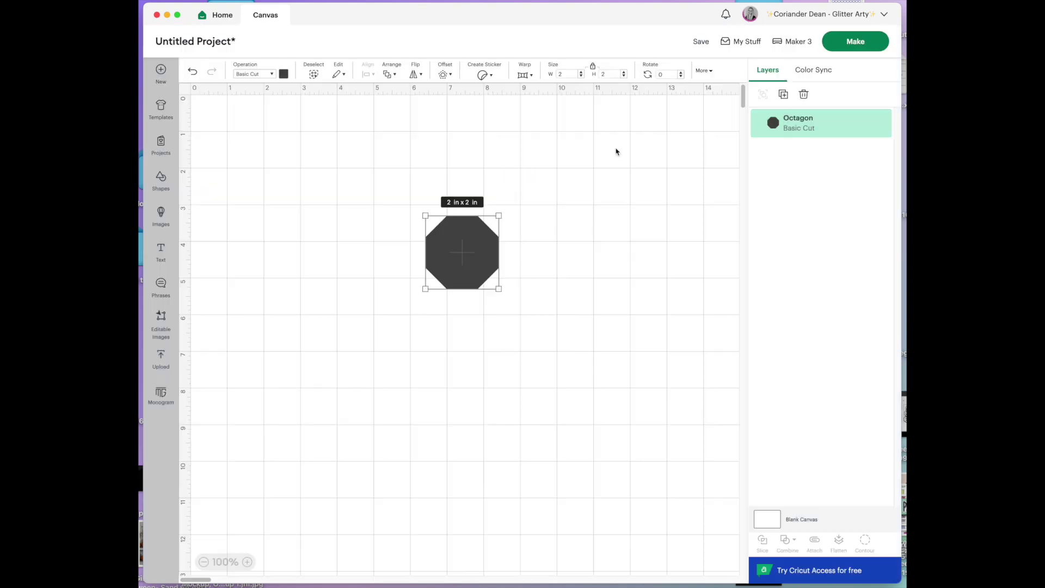
left_click(848, 18)
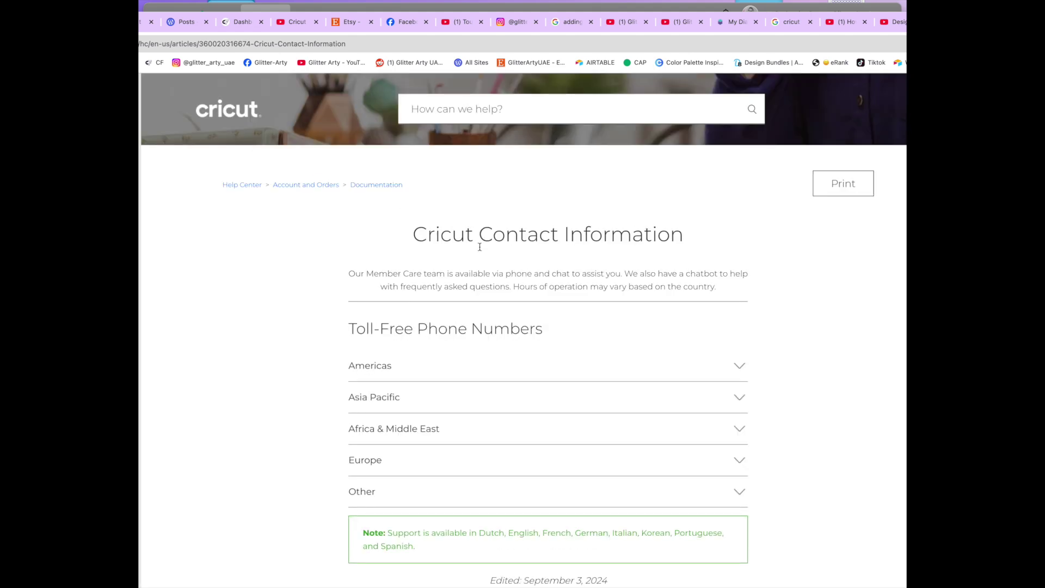
Step: Expand the Americas and Asia Pacific support phone tables on the Contact Information page and scroll through them
scroll(667, 424, "down", 2)
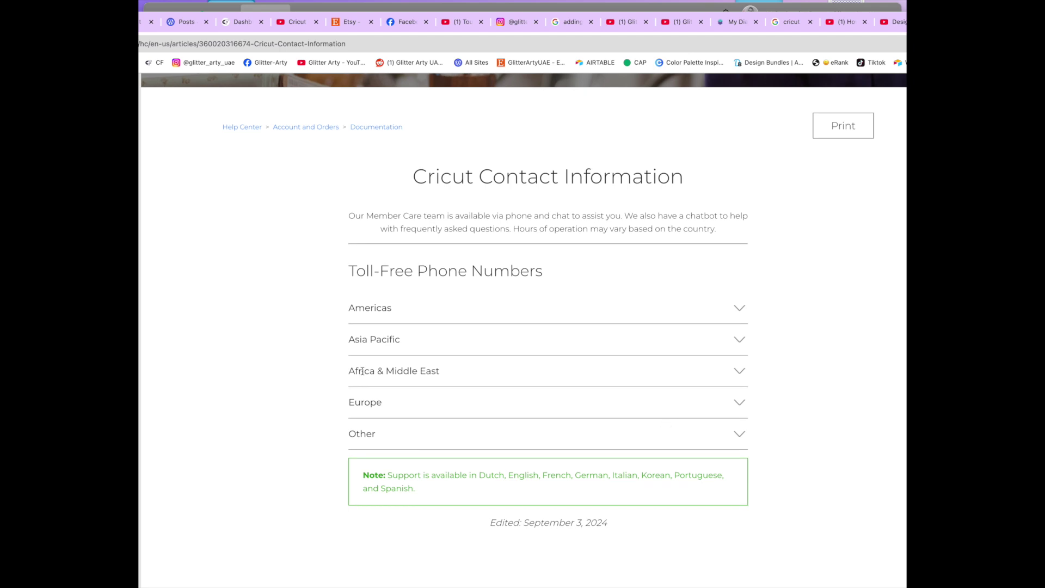
left_click(739, 307)
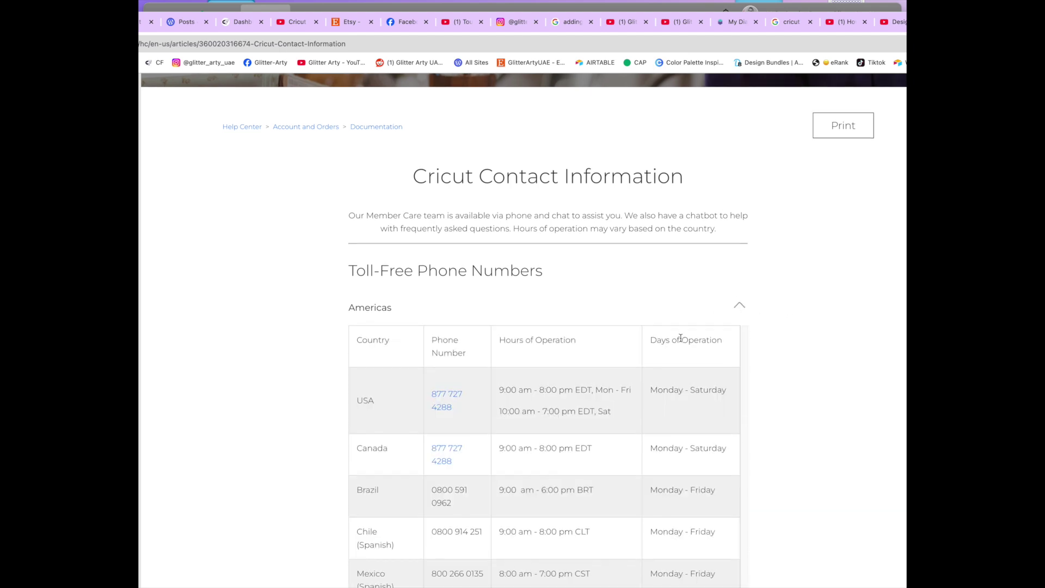
scroll(680, 338, "down", 5)
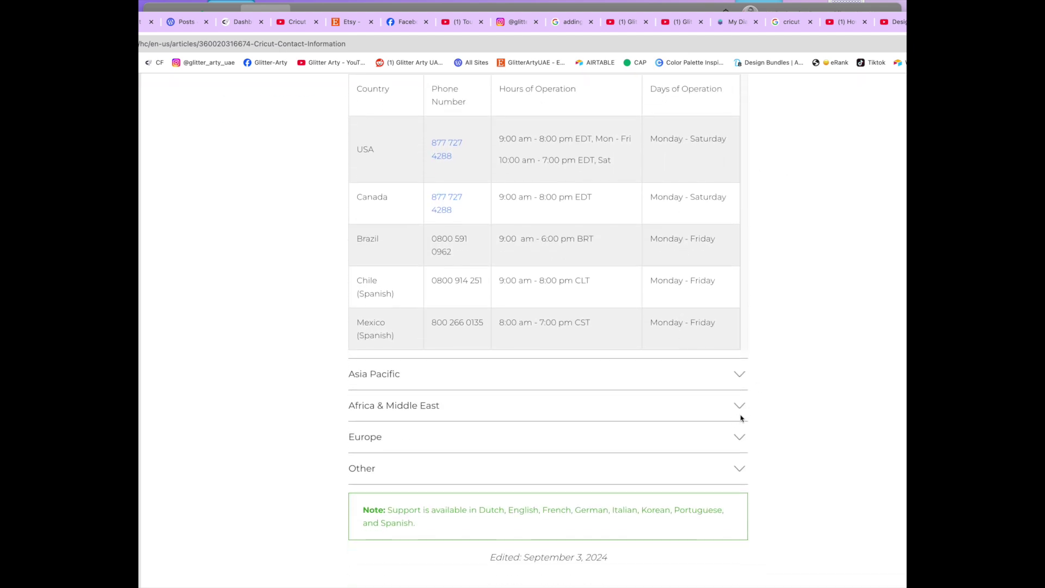
left_click(739, 374)
scroll(686, 329, "down", 6)
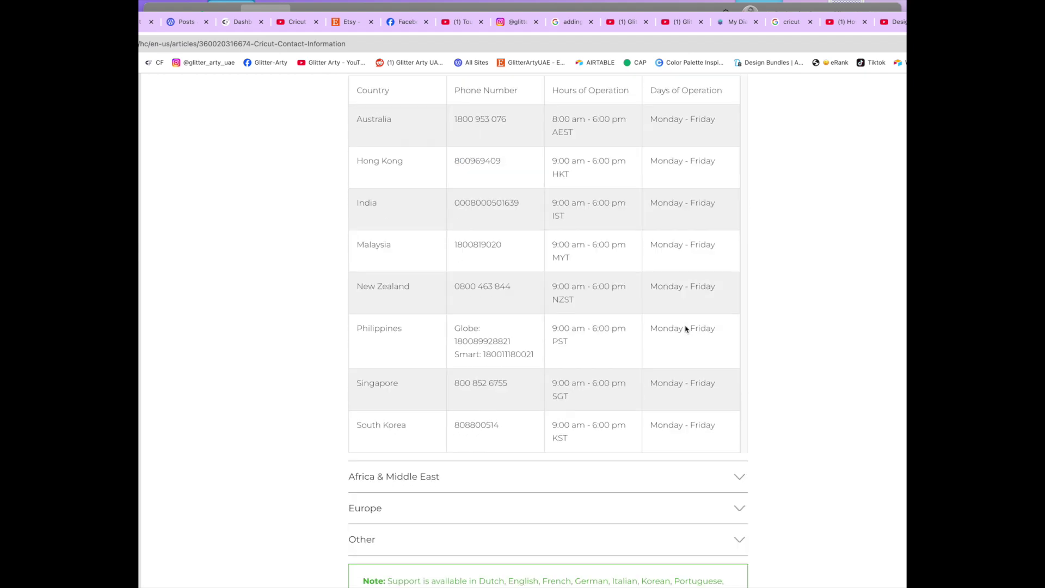
scroll(685, 329, "down", 3)
scroll(686, 328, "up", 15)
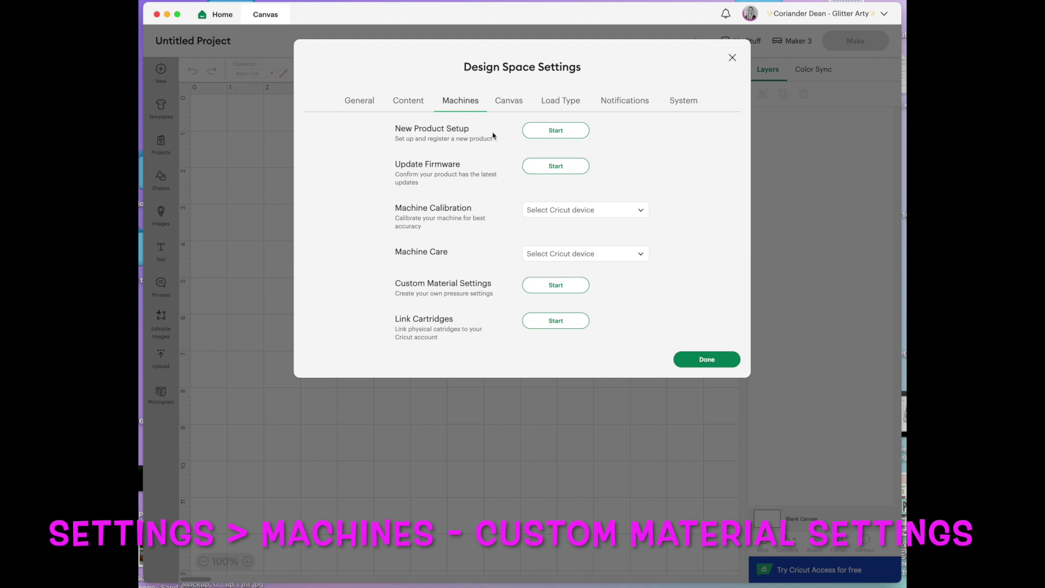
Step: Start Custom Material Settings and pick the Maker from the Cricut device list
left_click(563, 289)
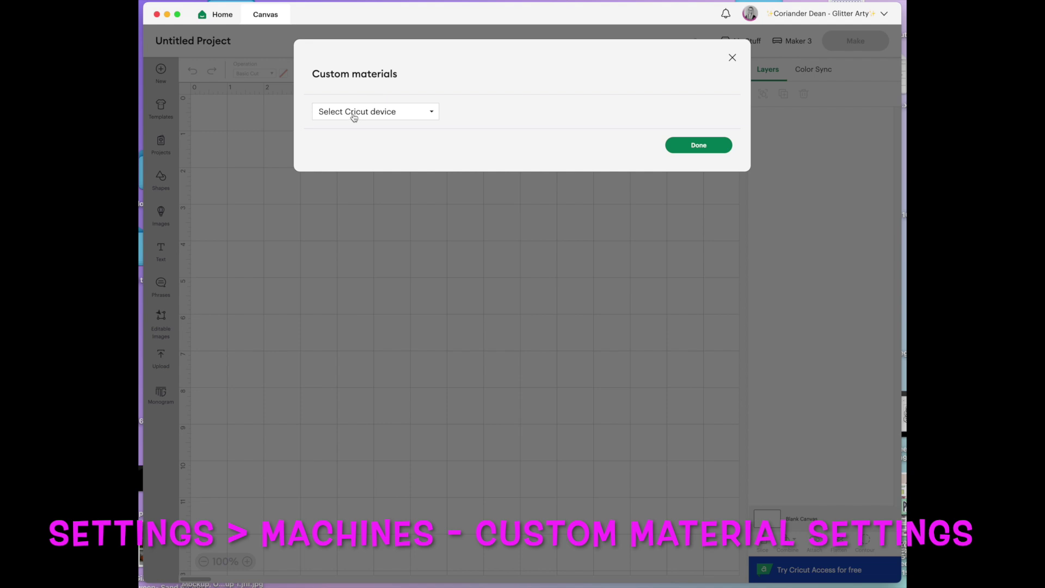
left_click(354, 113)
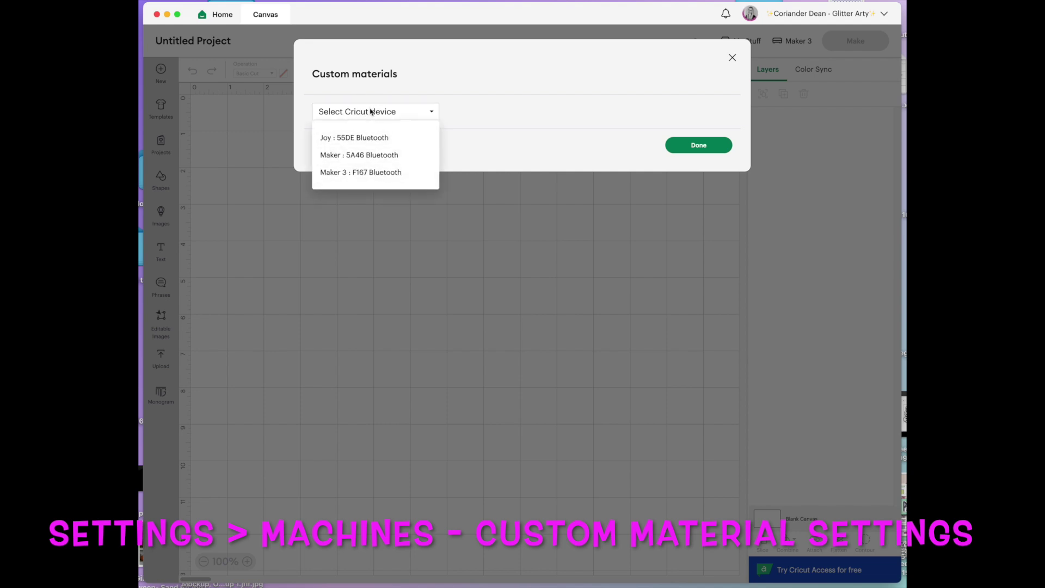
left_click(403, 155)
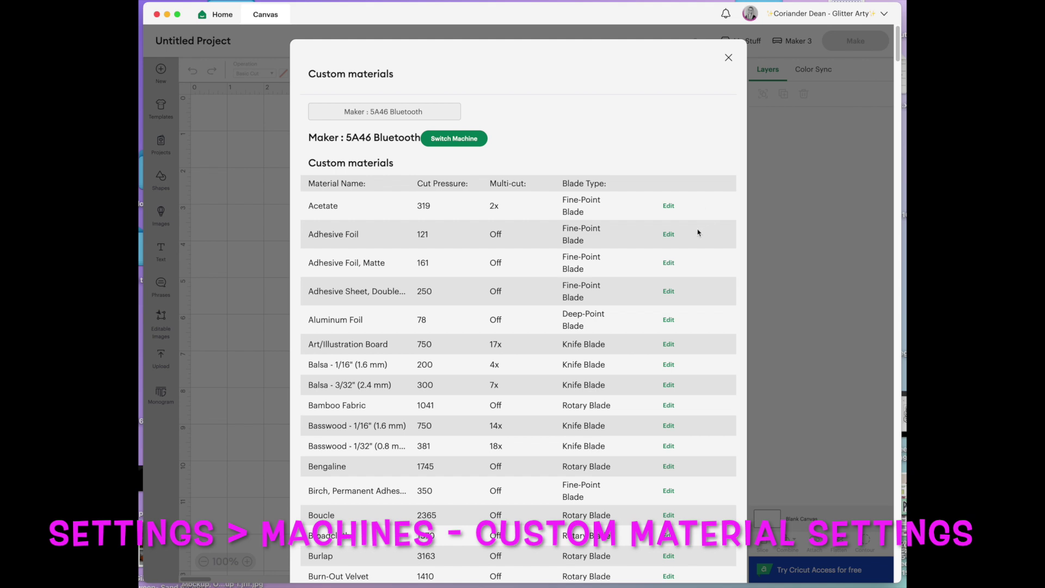
Step: Scroll the Maker's custom materials list and open Acetate for editing
scroll(631, 254, "down", 1)
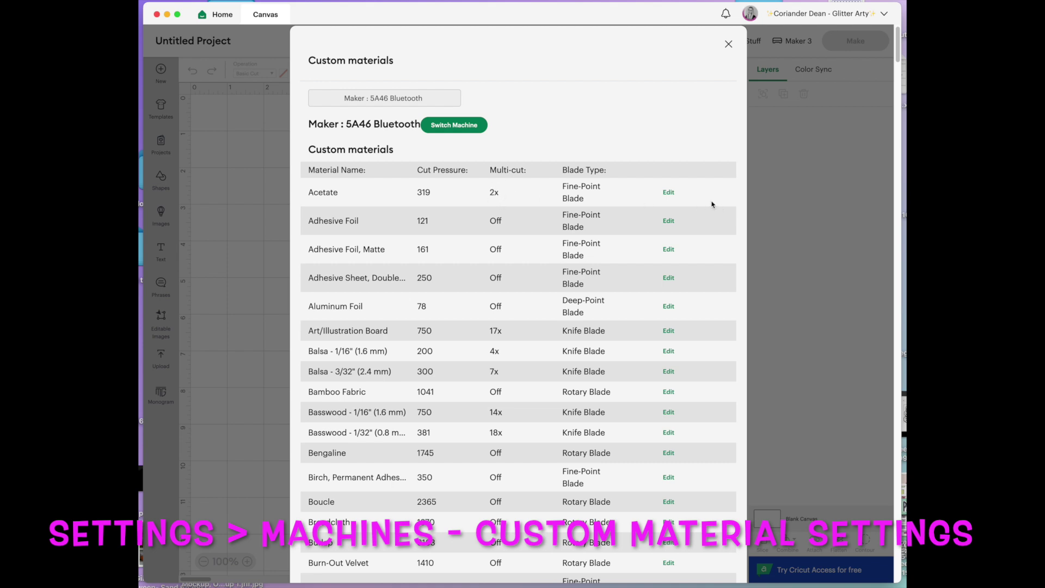
left_click(670, 193)
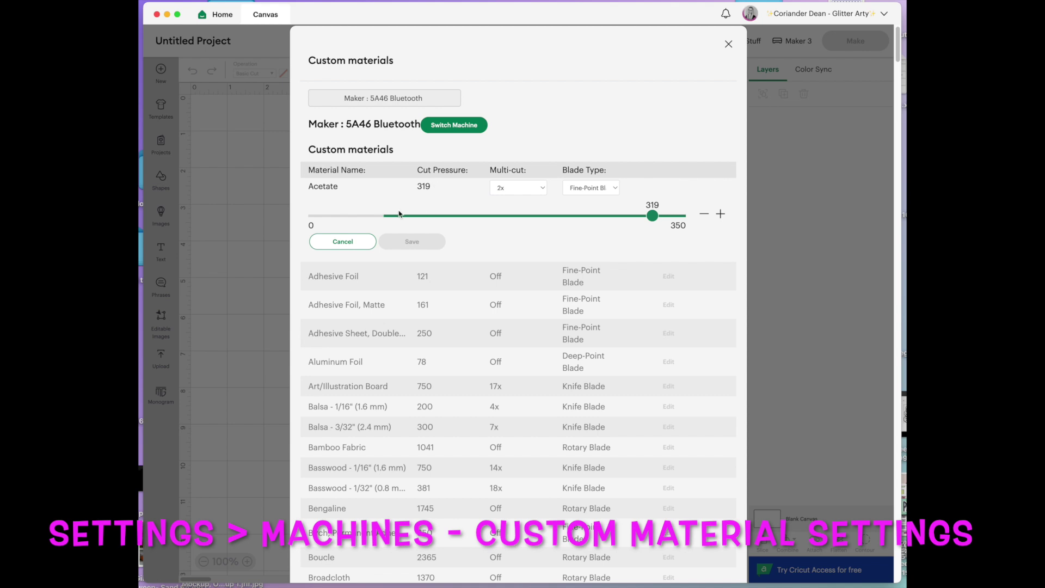
left_click_drag(652, 216, 614, 225)
left_click(541, 189)
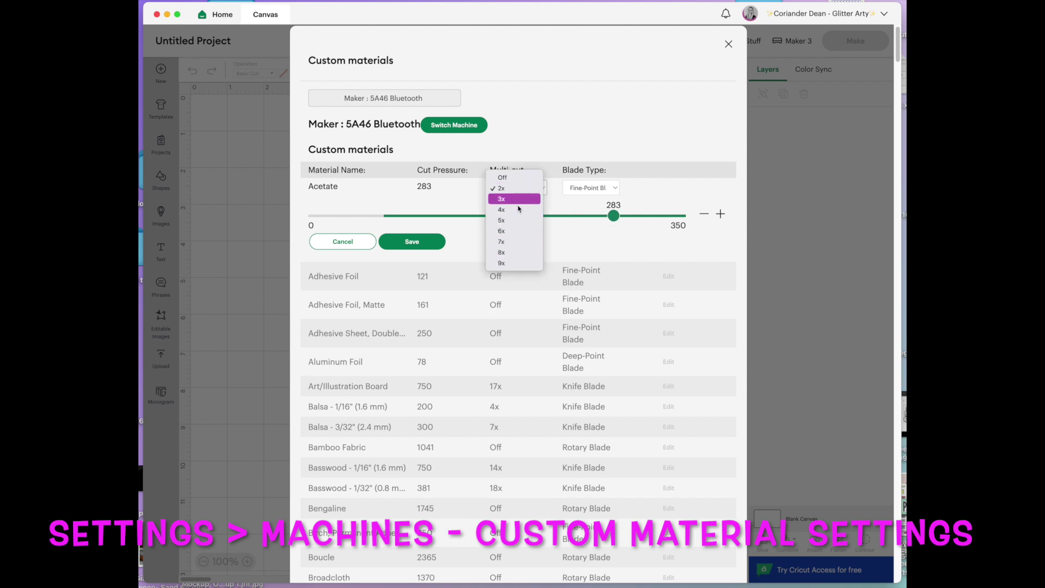
left_click(520, 188)
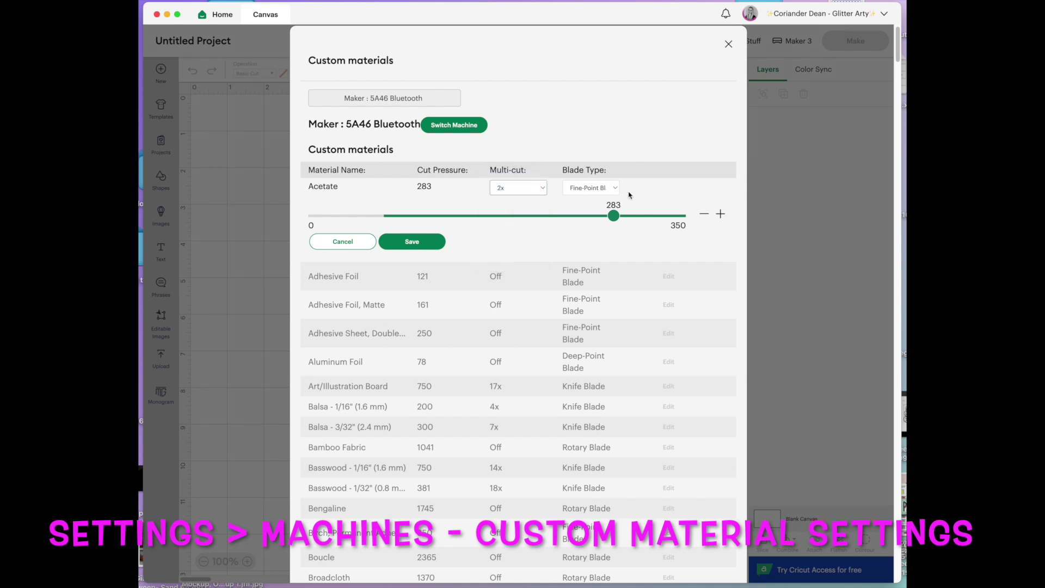
left_click(616, 190)
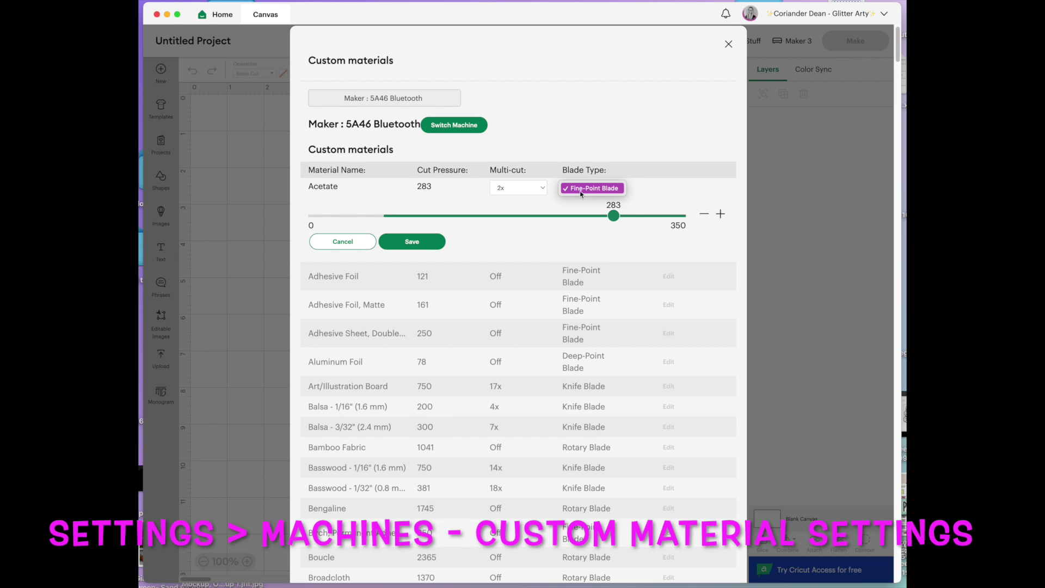
left_click(351, 245)
left_click(351, 245)
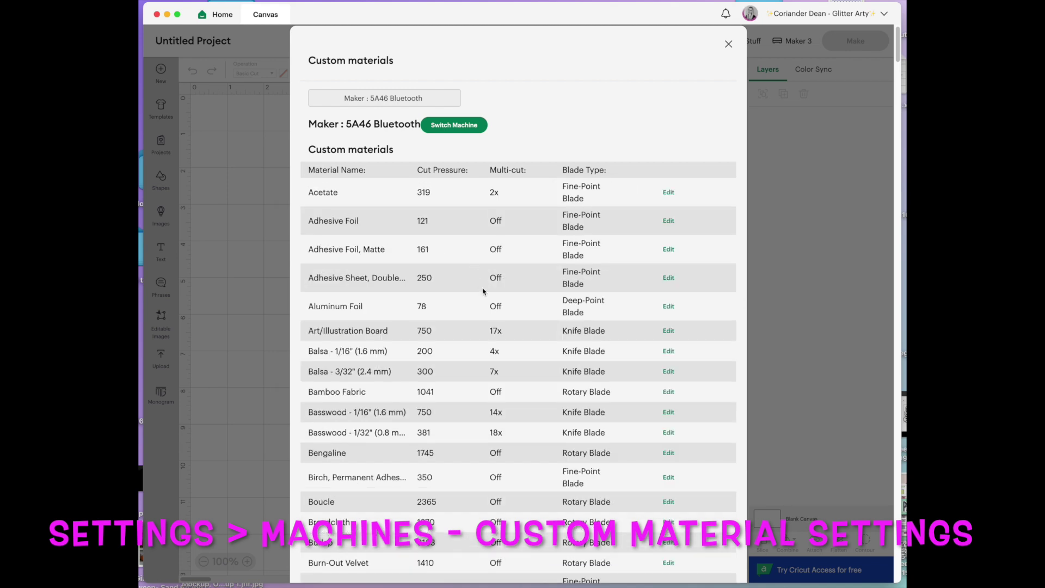
scroll(483, 291, "down", 5)
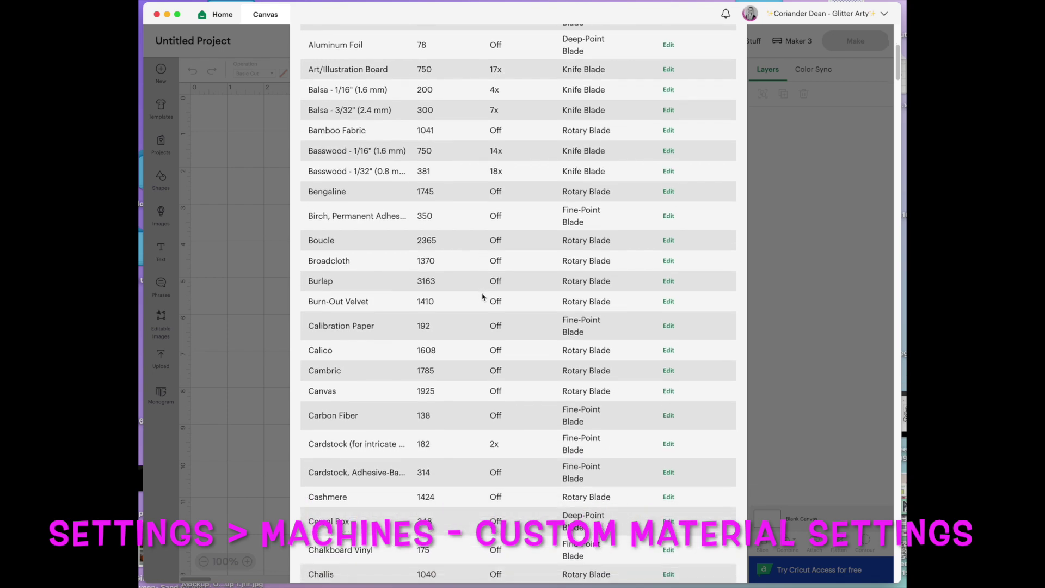
scroll(483, 297, "down", 18)
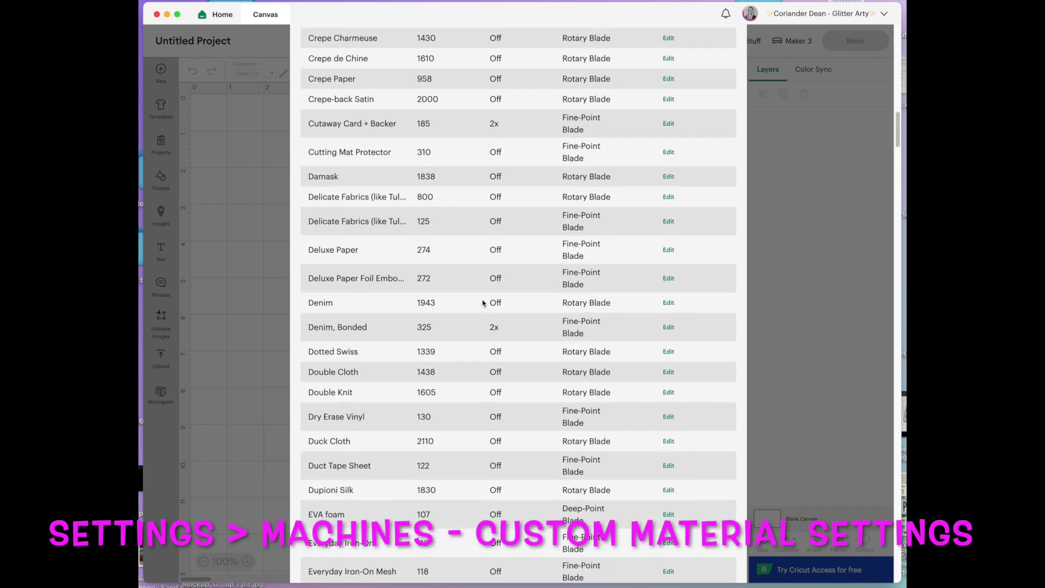
scroll(483, 302, "down", 3)
scroll(482, 301, "down", 3)
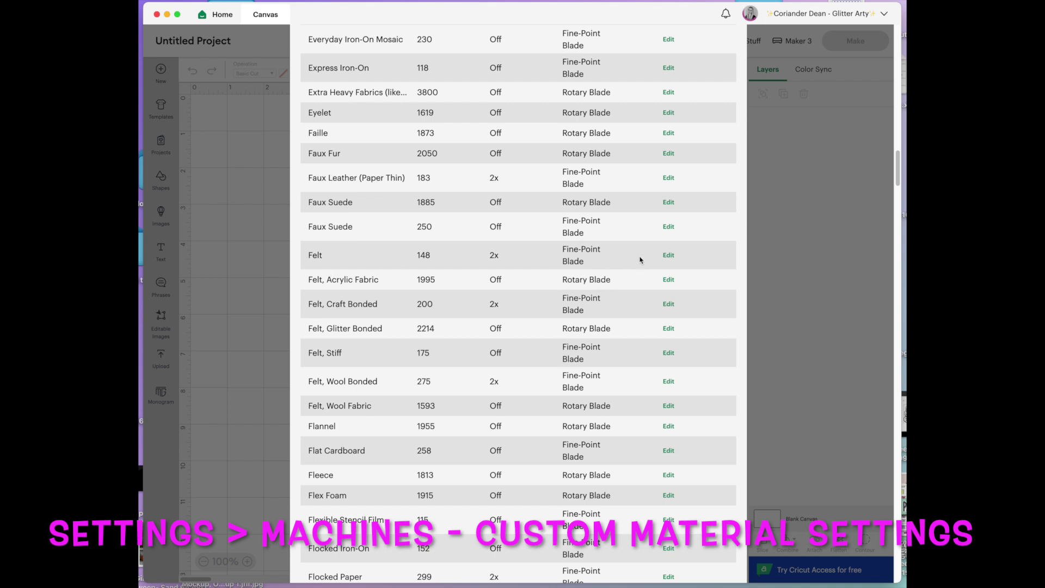
left_click(669, 256)
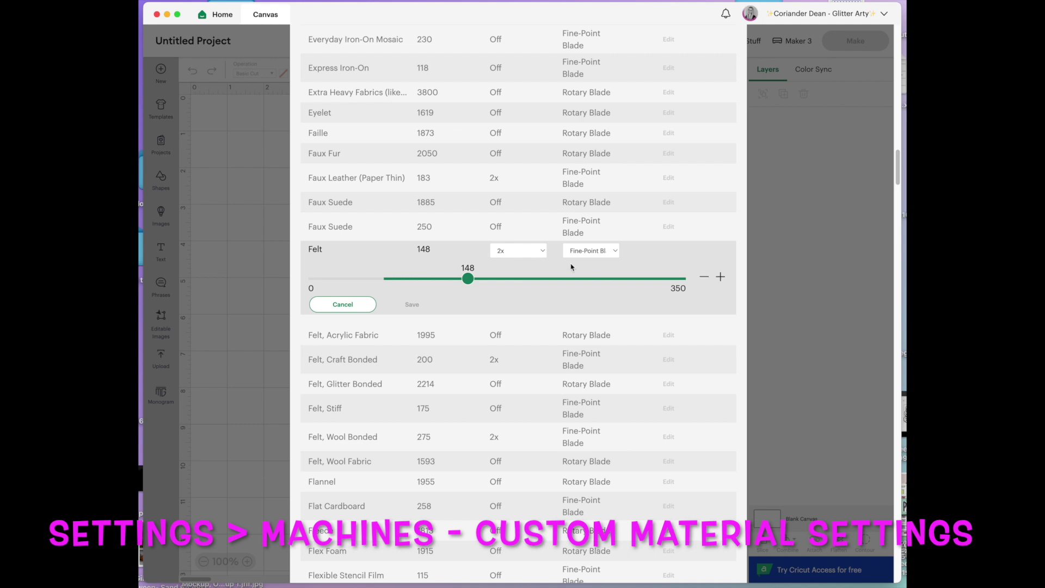
left_click(614, 252)
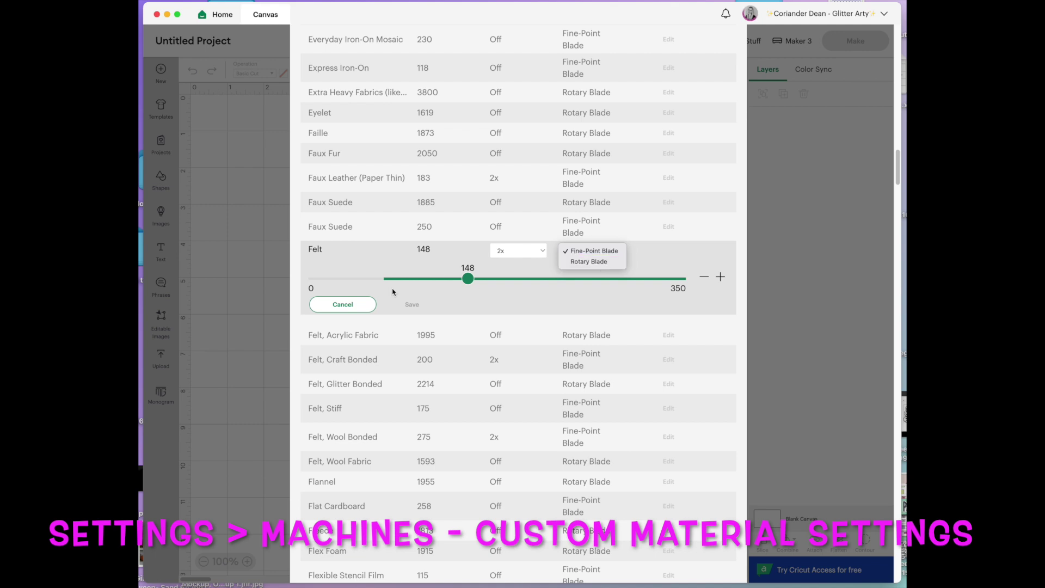
left_click(355, 308)
left_click(354, 306)
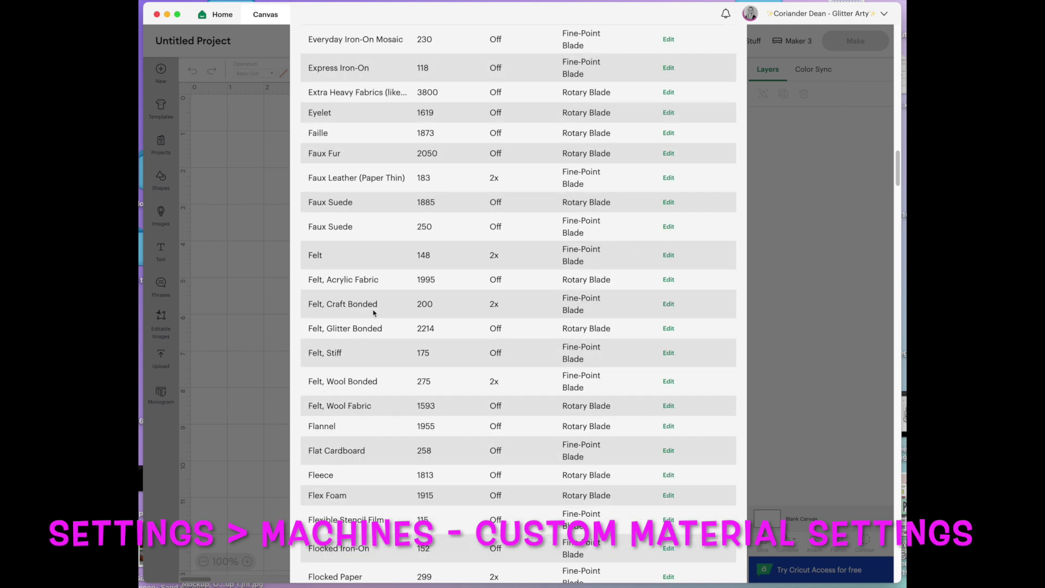
scroll(659, 414, "down", 2)
scroll(656, 418, "down", 5)
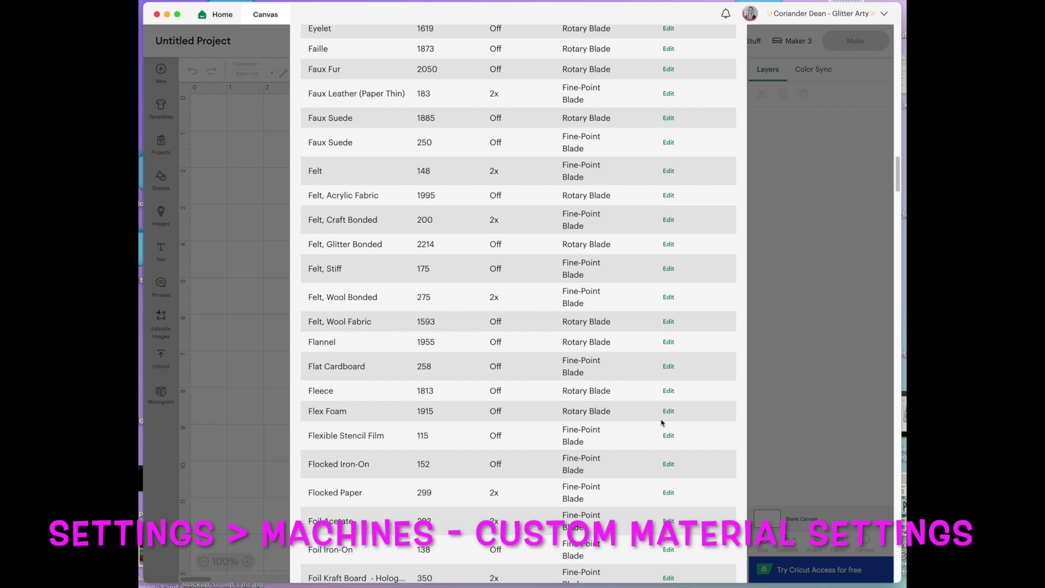
scroll(663, 425, "down", 9)
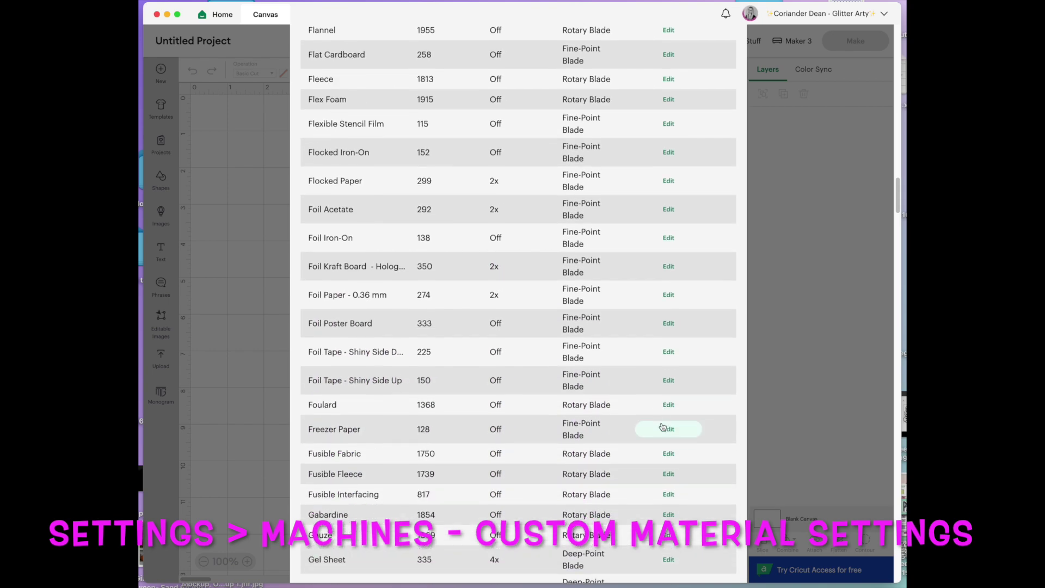
scroll(662, 428, "up", 20)
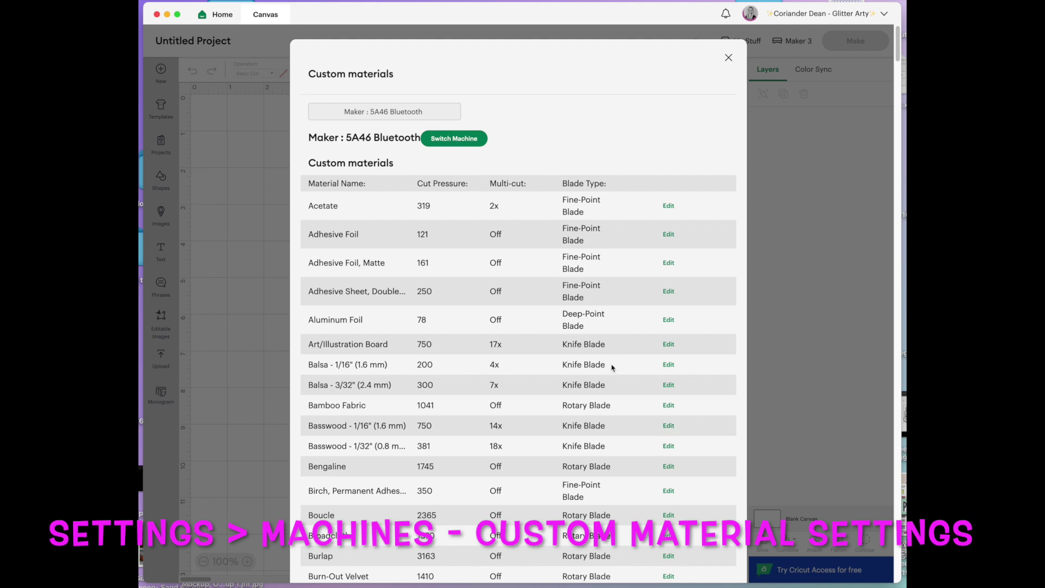
left_click(669, 344)
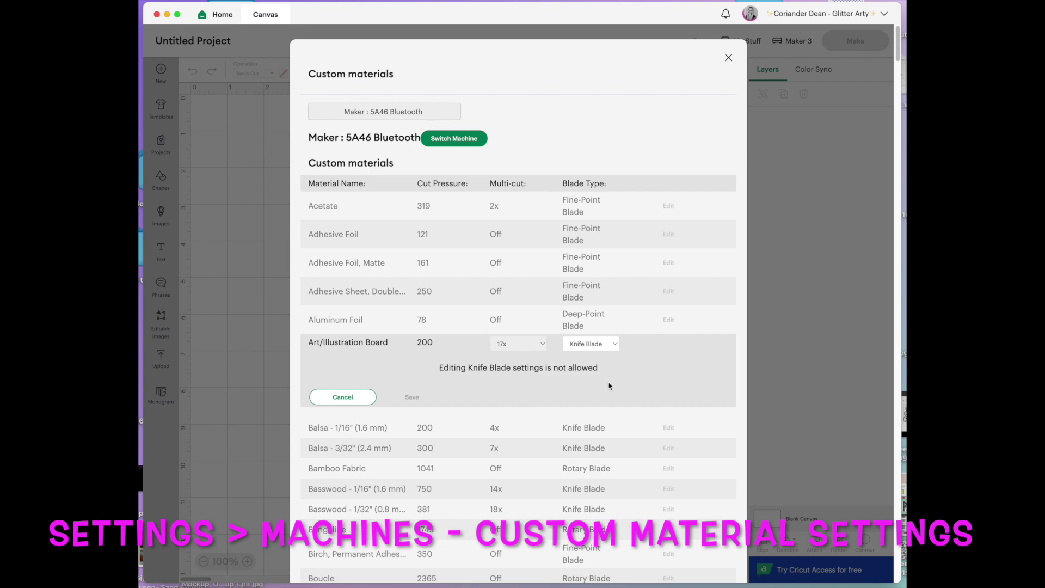
left_click(346, 396)
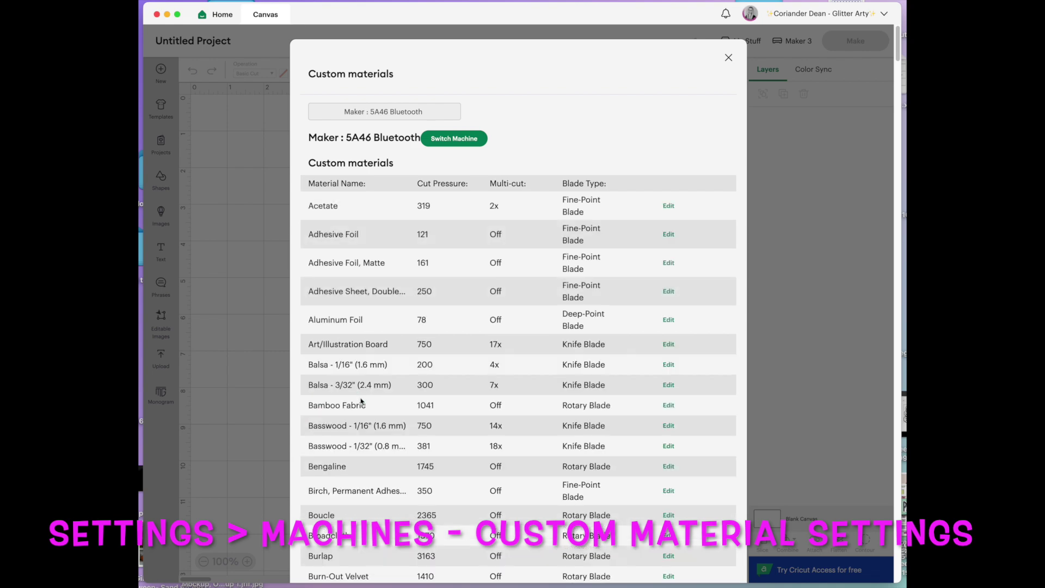
left_click(729, 59)
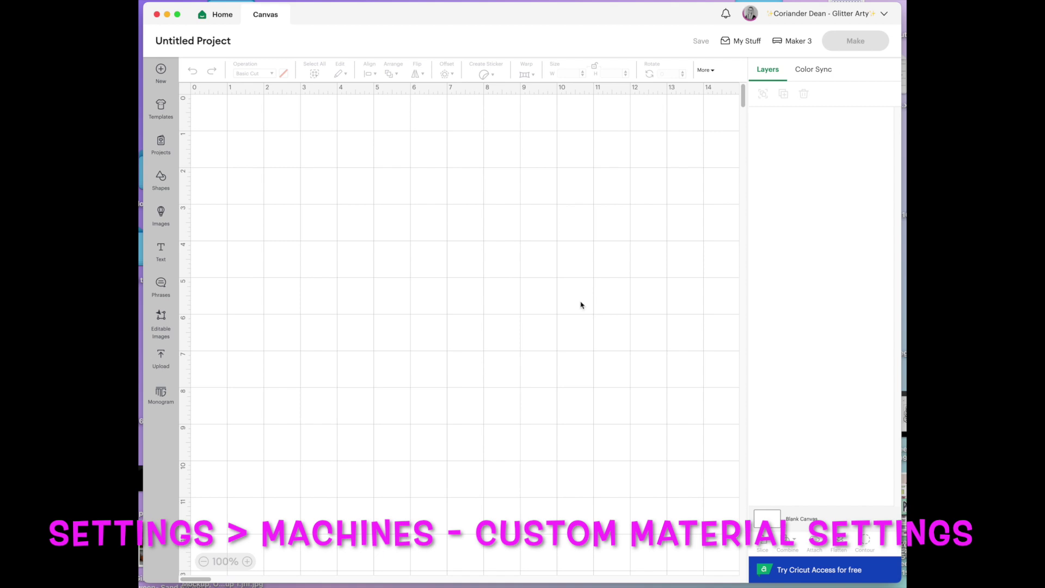